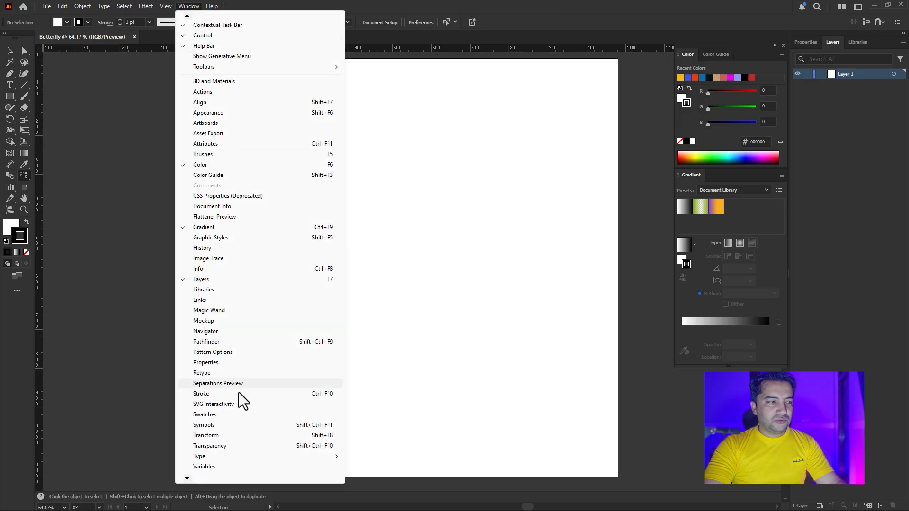
- Load the Nature symbol library and place one Butterfly symbol instance on the artboard
{"action": "left_click", "coordinate": [239, 425]}
{"action": "left_click", "coordinate": [414, 154]}
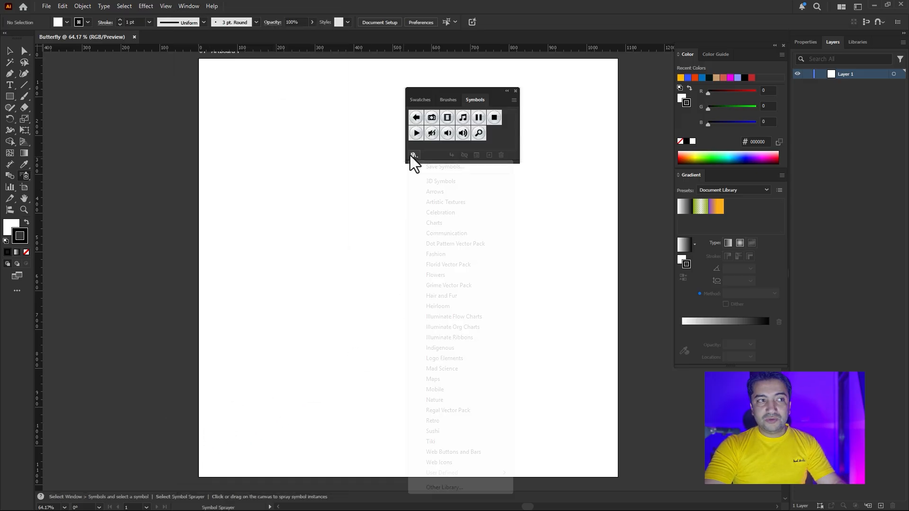
{"action": "left_click", "coordinate": [448, 400]}
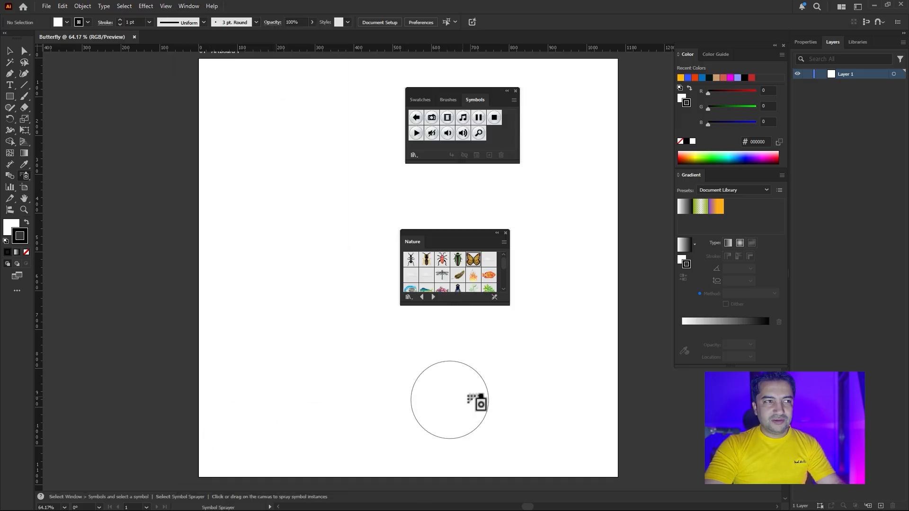
{"action": "left_click", "coordinate": [474, 260]}
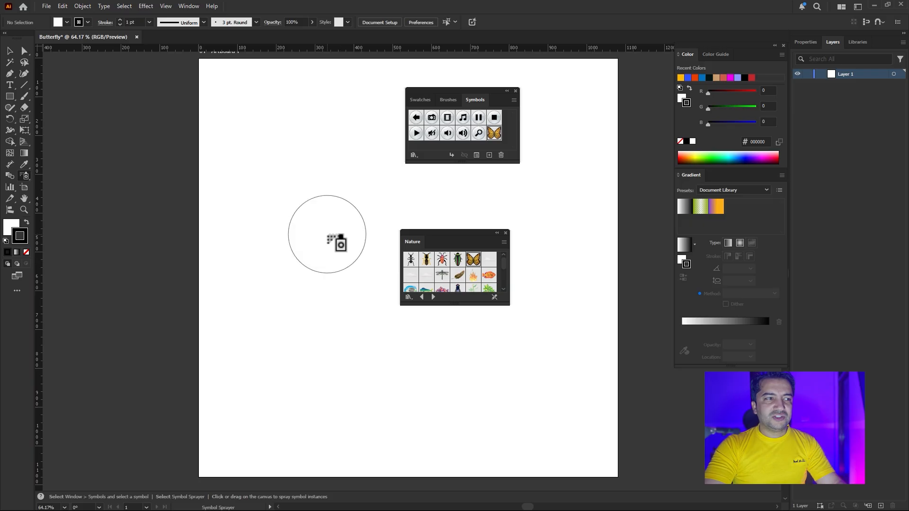
{"action": "left_click", "coordinate": [325, 230]}
- Enlarge the butterfly symbol proportionally to about 762 by 691 px
{"action": "key", "text": "v"}
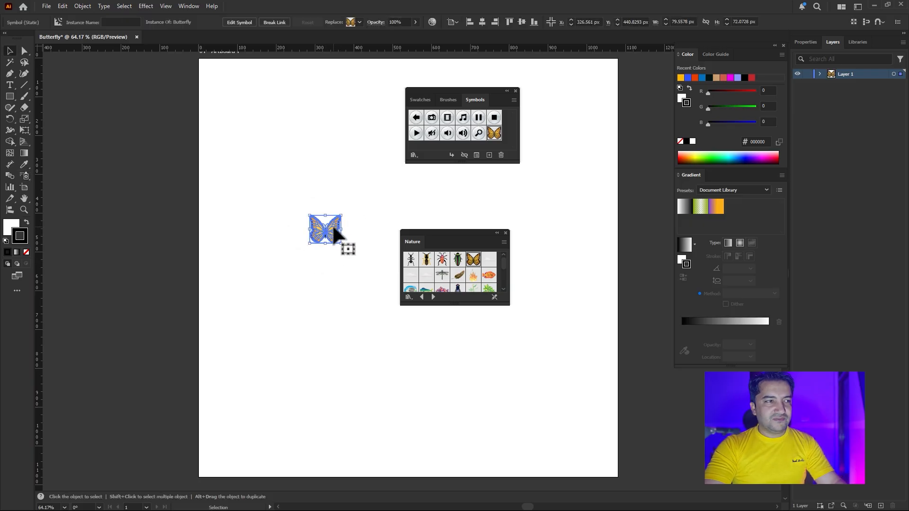
{"action": "left_click_drag", "start_coordinate": [341, 216], "coordinate": [473, 95]}
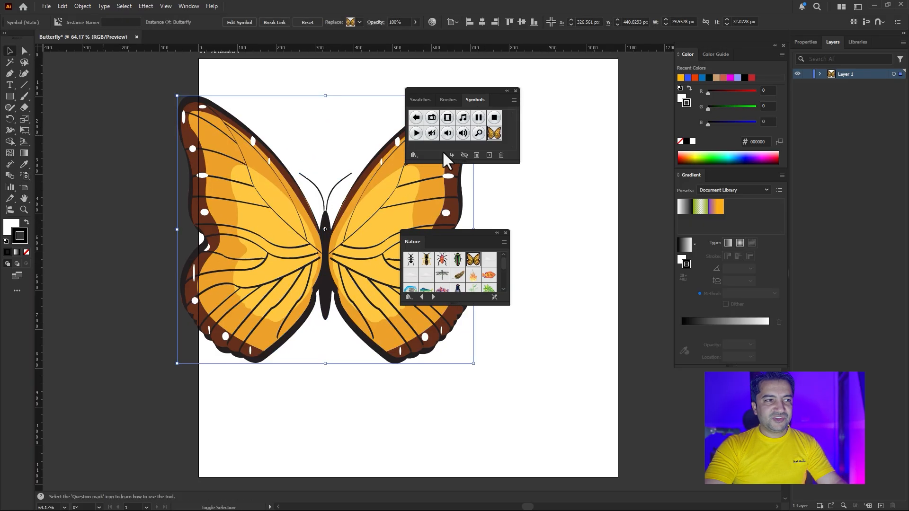
{"action": "left_click_drag", "start_coordinate": [380, 210], "coordinate": [487, 216]}
{"action": "key", "text": "ctrl+z"}
- Close the Symbols and Nature panels and move the butterfly to the middle of the artboard
{"action": "left_click", "coordinate": [517, 91]}
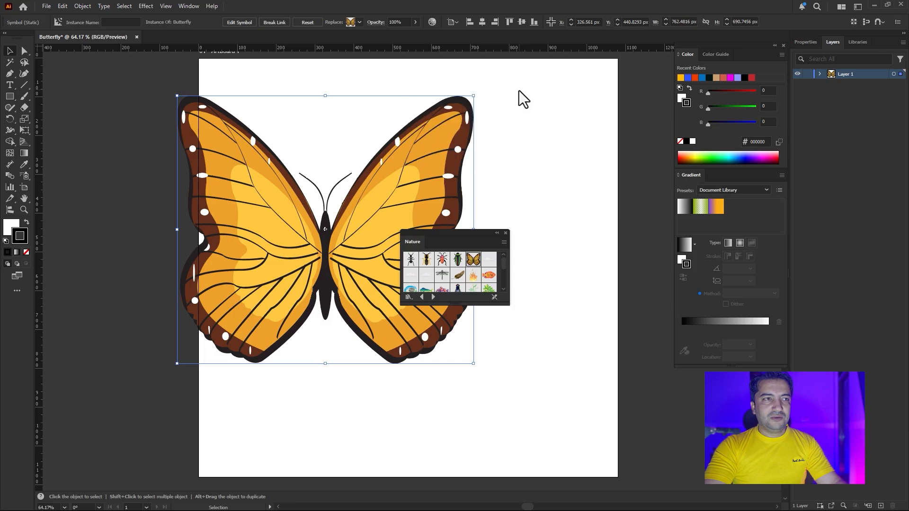
{"action": "left_click", "coordinate": [506, 232]}
{"action": "left_click_drag", "start_coordinate": [423, 237], "coordinate": [503, 261]}
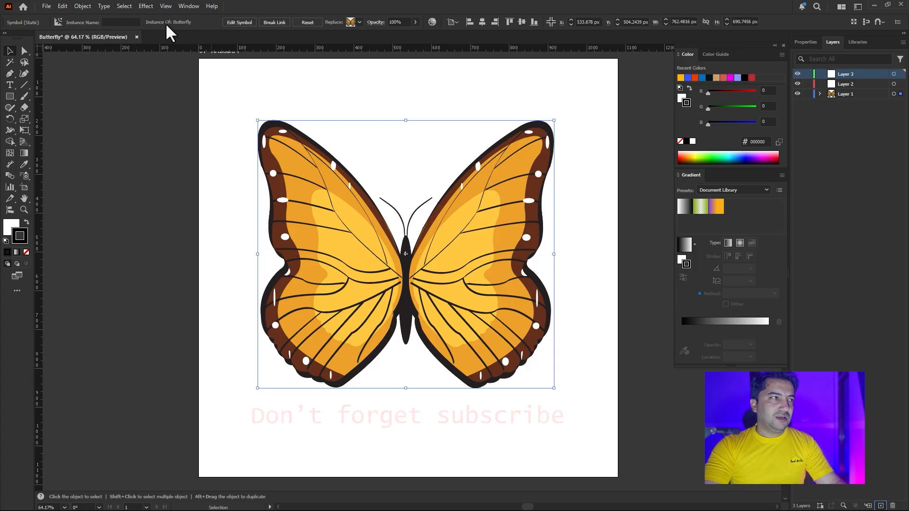
- Expand the butterfly symbol into editable paths using the default expand options
{"action": "left_click", "coordinate": [83, 6]}
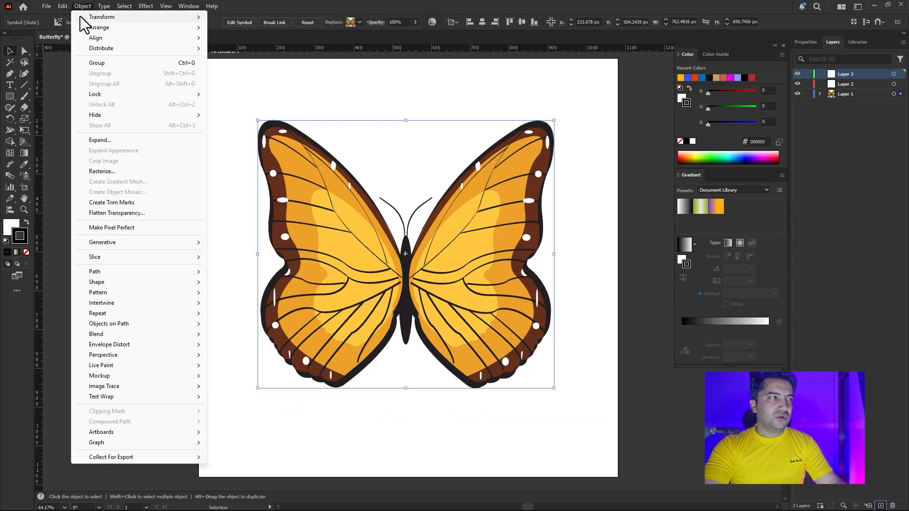
{"action": "left_click", "coordinate": [111, 140]}
{"action": "left_click", "coordinate": [421, 311]}
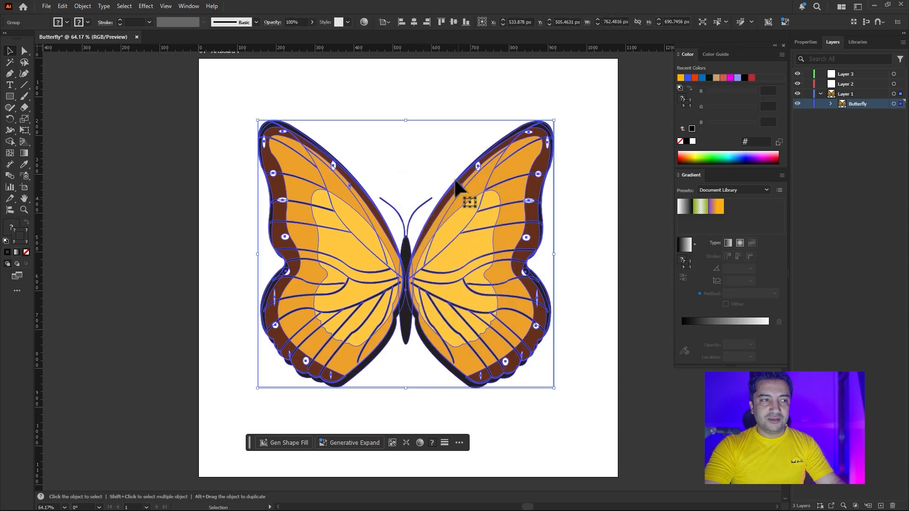
- Lock the butterfly's body and both antennae so that only the wings remain selectable
{"action": "left_click", "coordinate": [426, 107]}
{"action": "scroll", "coordinate": [405, 251], "scroll_direction": "up", "scroll_amount": 3}
{"action": "scroll", "coordinate": [402, 244], "scroll_direction": "up", "scroll_amount": 1}
{"action": "key", "text": "a"}
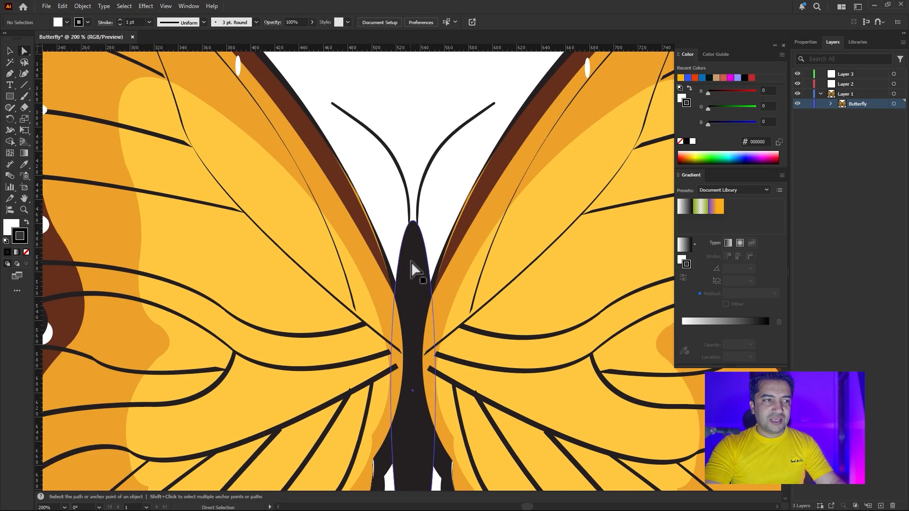
{"action": "left_click", "coordinate": [411, 254]}
{"action": "scroll", "coordinate": [424, 190], "scroll_direction": "up", "scroll_amount": 2}
{"action": "scroll", "coordinate": [426, 199], "scroll_direction": "up", "scroll_amount": 1}
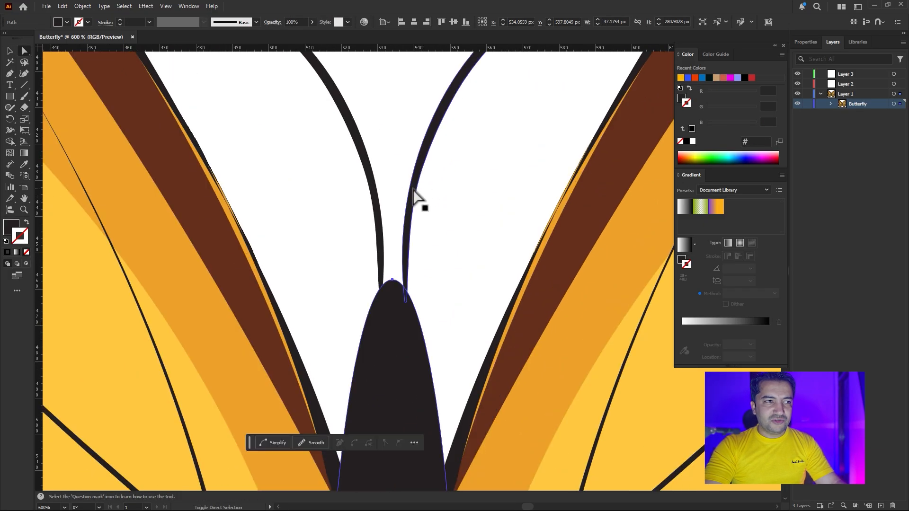
{"action": "left_click", "coordinate": [380, 193]}
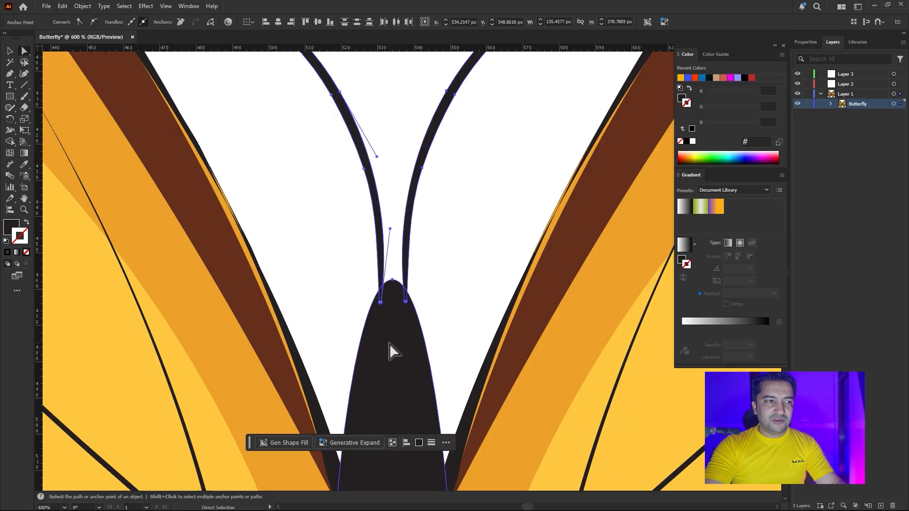
{"action": "key", "text": "ctrl+shift+a"}
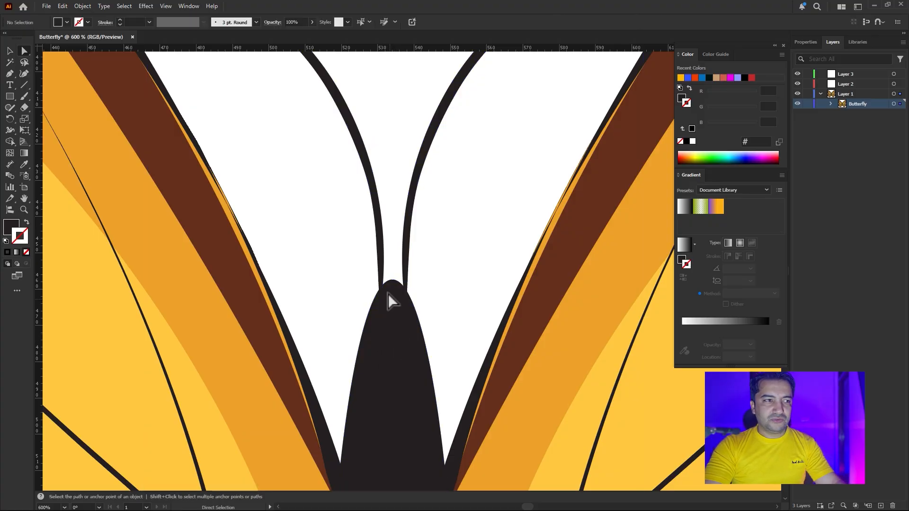
- Select all parts of the butterfly's right wing, cut them and paste them into Layer 3
{"action": "scroll", "coordinate": [388, 298], "scroll_direction": "down", "scroll_amount": 5}
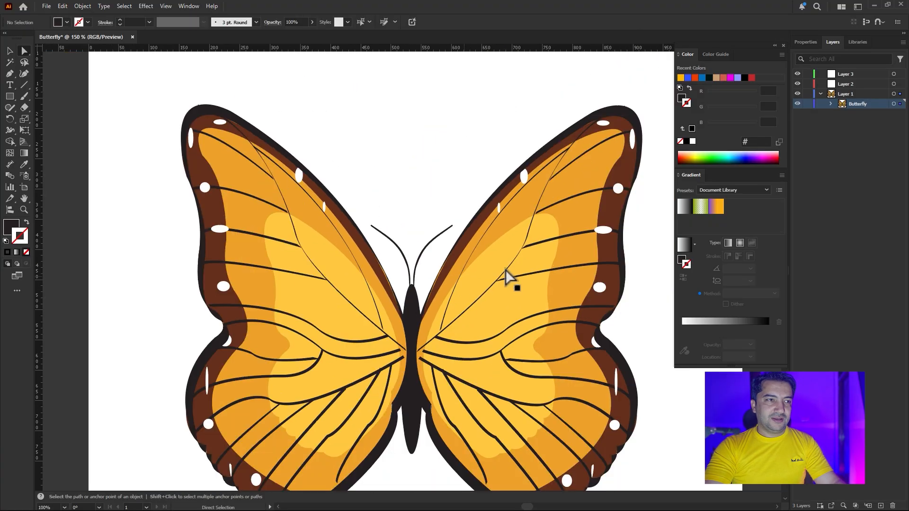
{"action": "left_click_drag", "start_coordinate": [507, 279], "coordinate": [333, 218]}
{"action": "key", "text": "ctrl+0"}
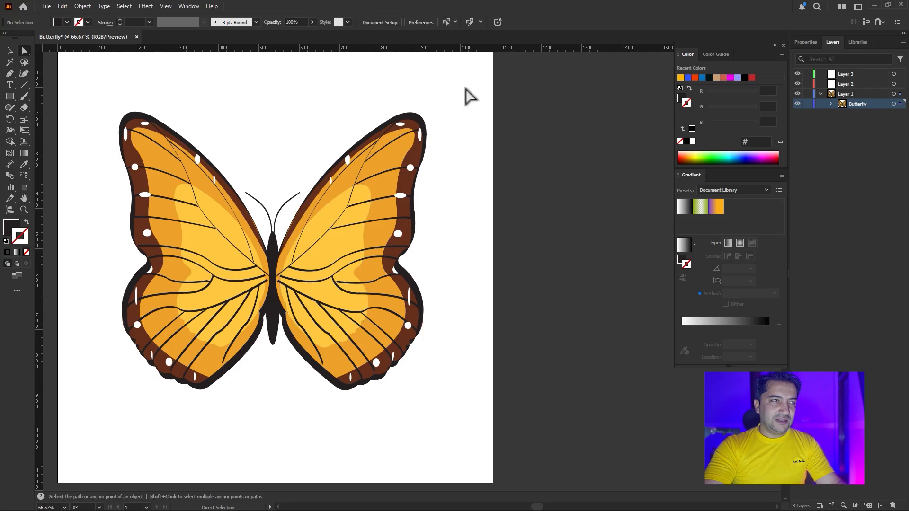
{"action": "left_click_drag", "start_coordinate": [467, 83], "coordinate": [278, 430]}
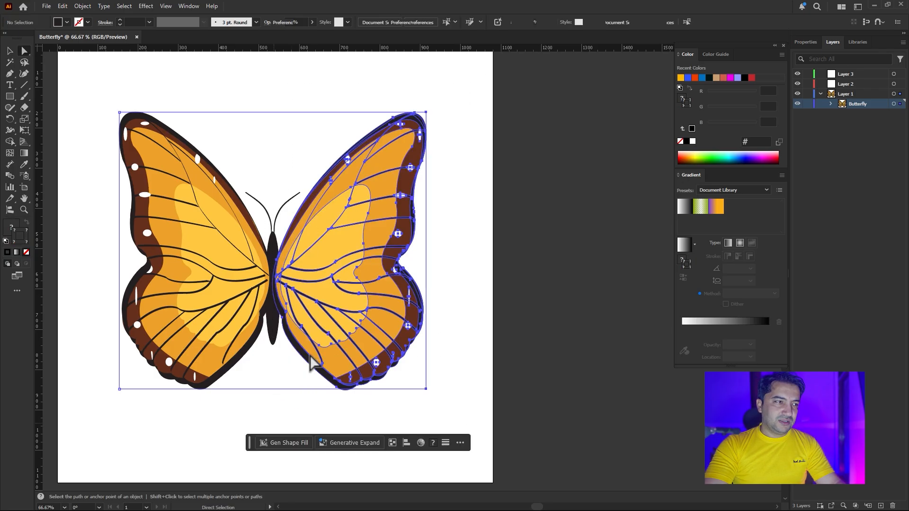
{"action": "left_click_drag", "start_coordinate": [315, 299], "coordinate": [339, 298]}
{"action": "key", "text": "ctrl+z"}
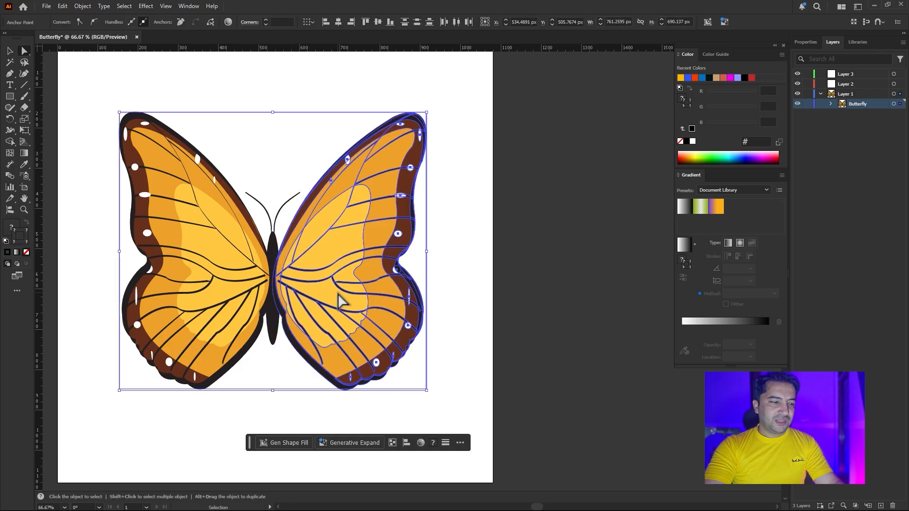
{"action": "left_click", "coordinate": [63, 6]}
{"action": "left_click", "coordinate": [97, 42]}
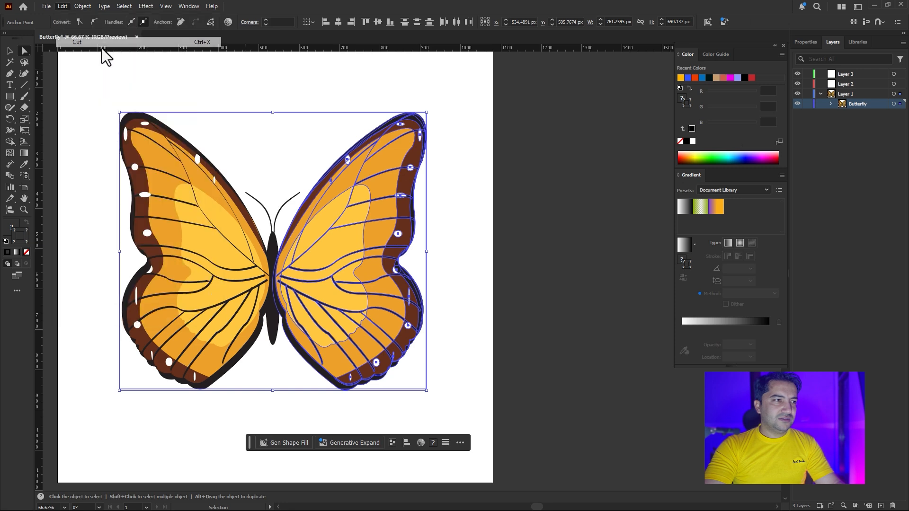
{"action": "left_click", "coordinate": [861, 75]}
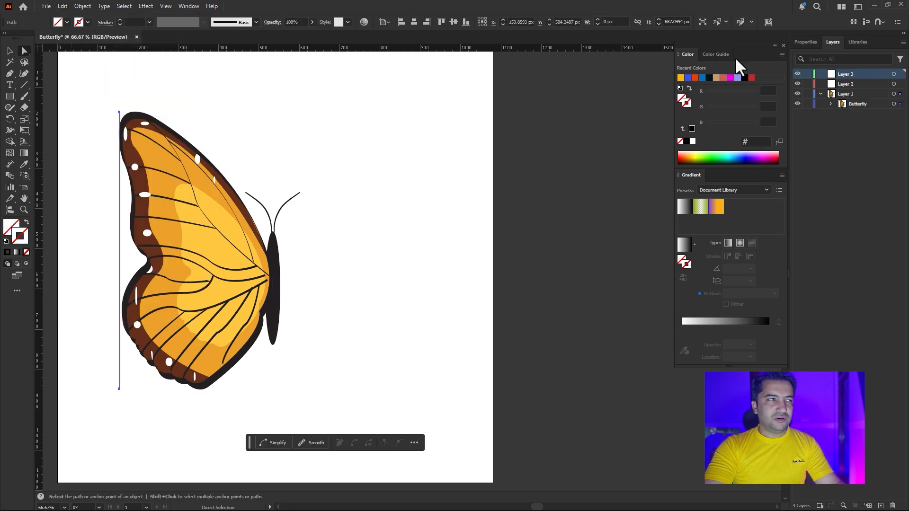
{"action": "key", "text": "ctrl+v"}
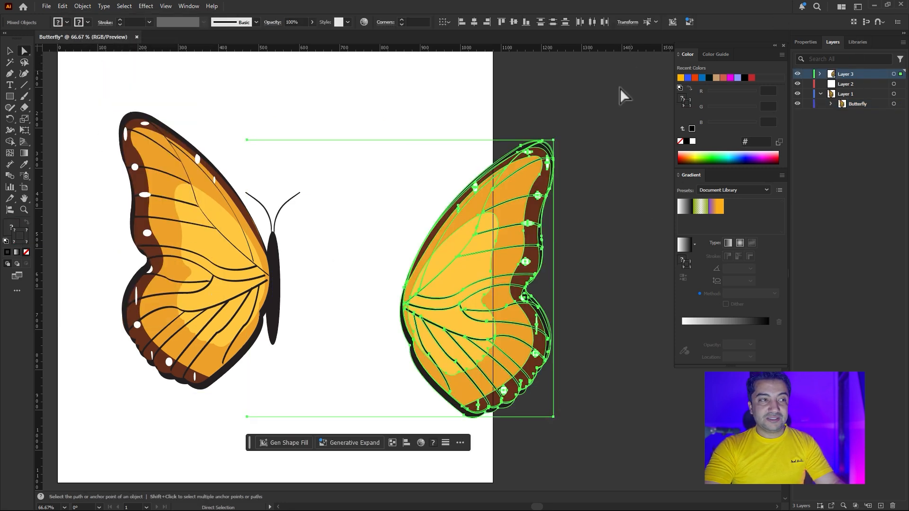
- Try to send the selected parts of the left wing to Layer 2 as the current layer
{"action": "left_click", "coordinate": [120, 135]}
{"action": "left_click_drag", "start_coordinate": [96, 80], "coordinate": [309, 420]}
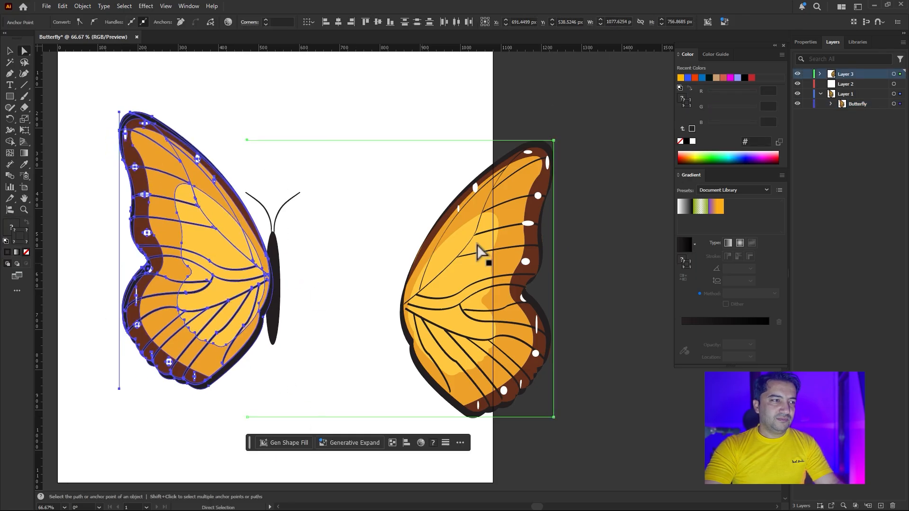
{"action": "left_click", "coordinate": [854, 85]}
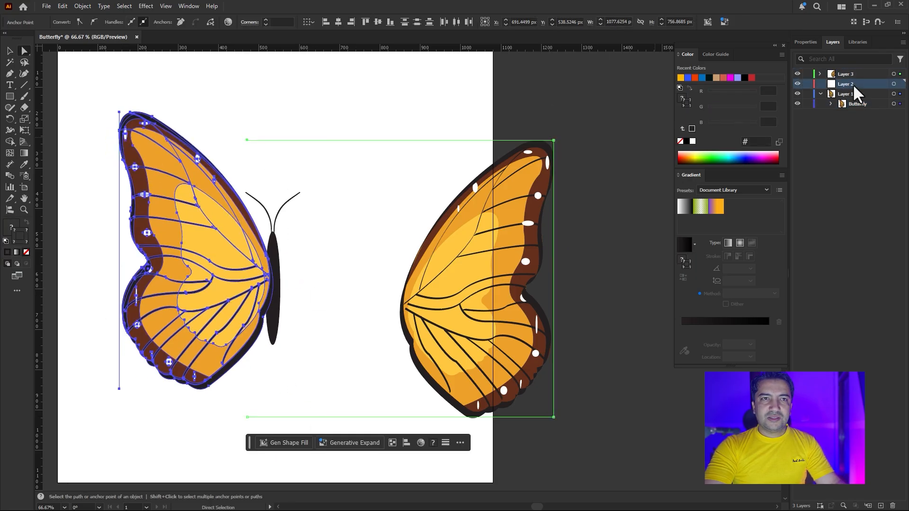
{"action": "left_click", "coordinate": [82, 6]}
{"action": "mouse_move", "coordinate": [123, 28]}
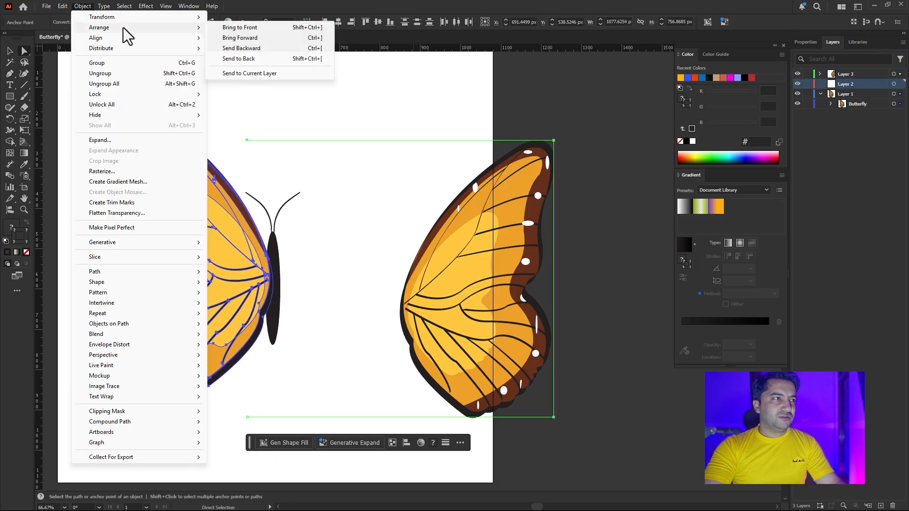
{"action": "left_click", "coordinate": [246, 73]}
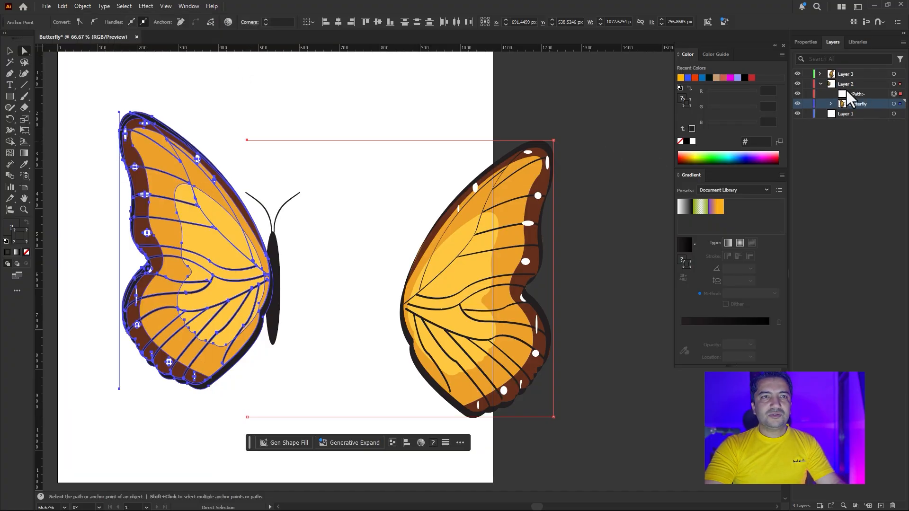
- Try hiding Layer 1 to check which artwork moved to Layer 2, and deselect everything
{"action": "left_click", "coordinate": [820, 83]}
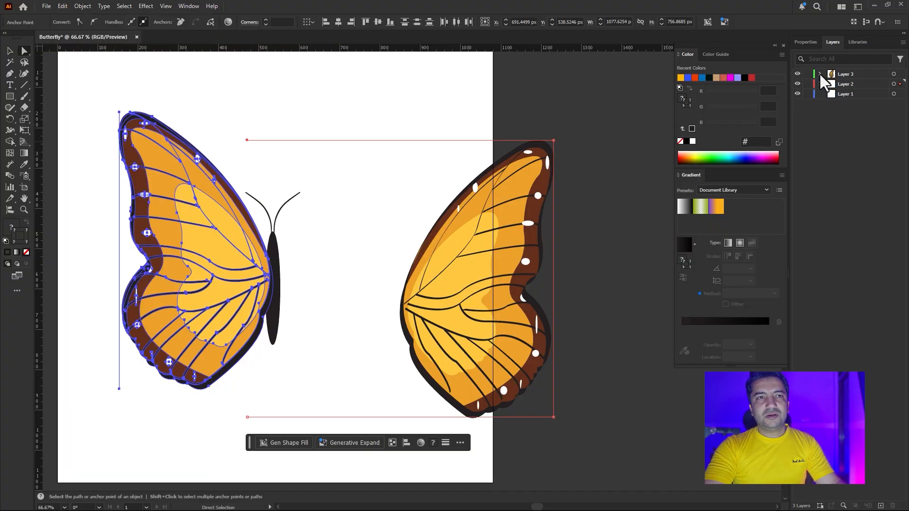
{"action": "key", "text": "ctrl+z"}
{"action": "left_click", "coordinate": [798, 94]}
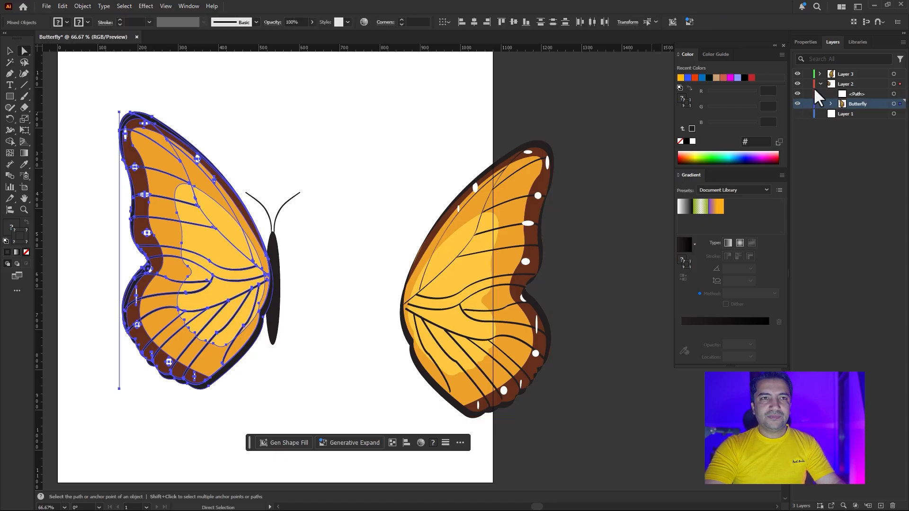
{"action": "left_click", "coordinate": [820, 84]}
{"action": "left_click", "coordinate": [82, 6]}
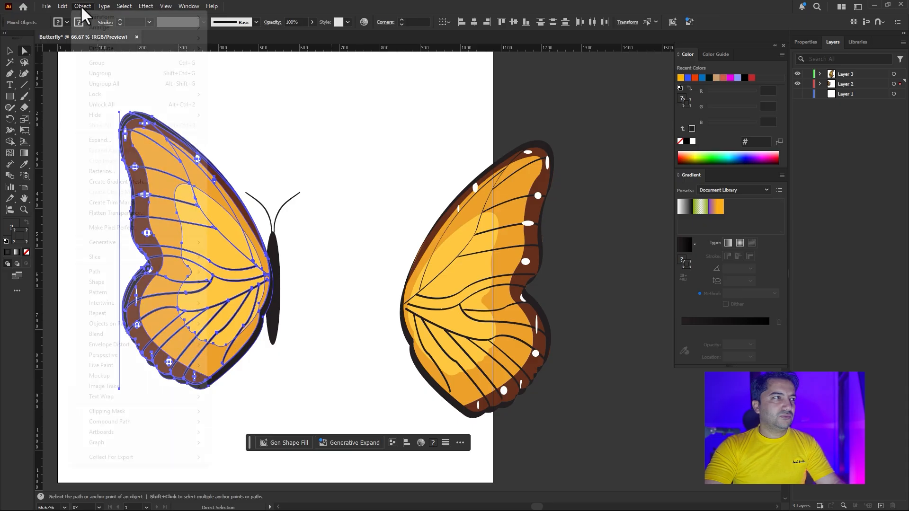
{"action": "left_click", "coordinate": [109, 125]}
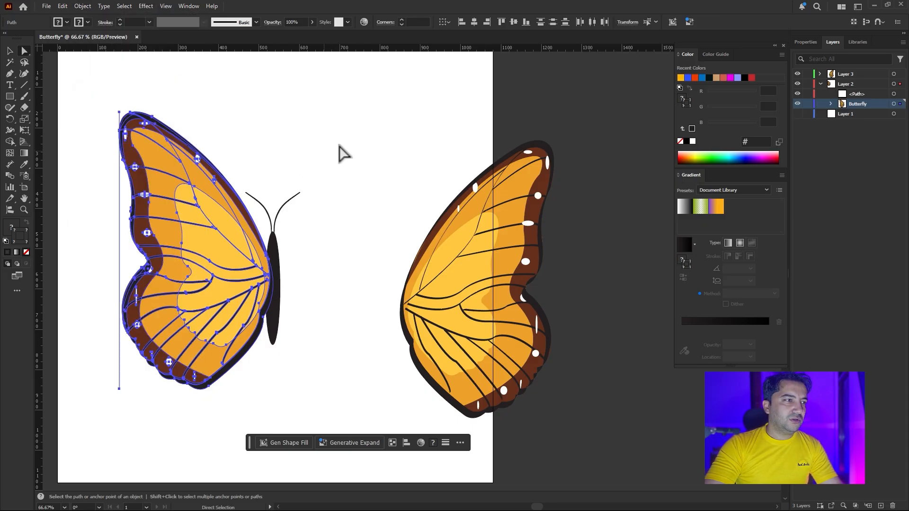
{"action": "left_click", "coordinate": [343, 153]}
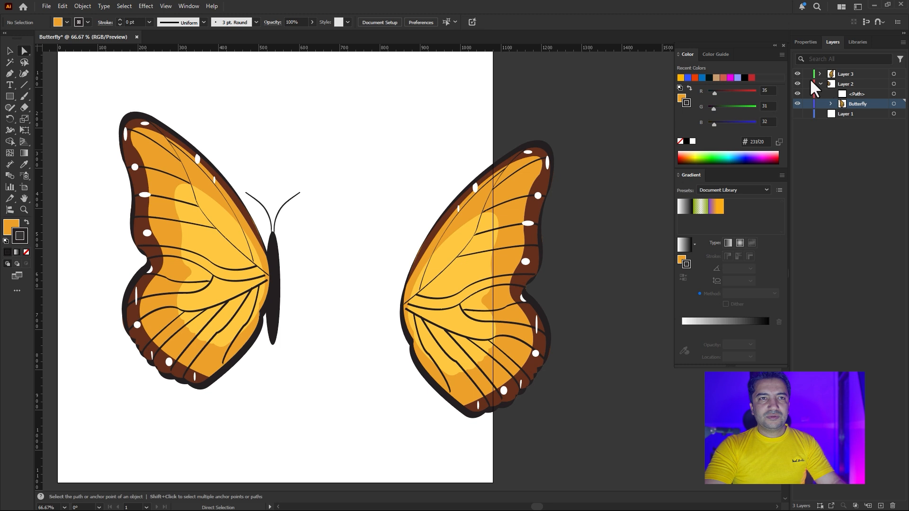
- Test-move the left wing's light yellow shape and undo back to before the wing was sent to Layer 2
{"action": "left_click_drag", "start_coordinate": [200, 245], "coordinate": [232, 201]}
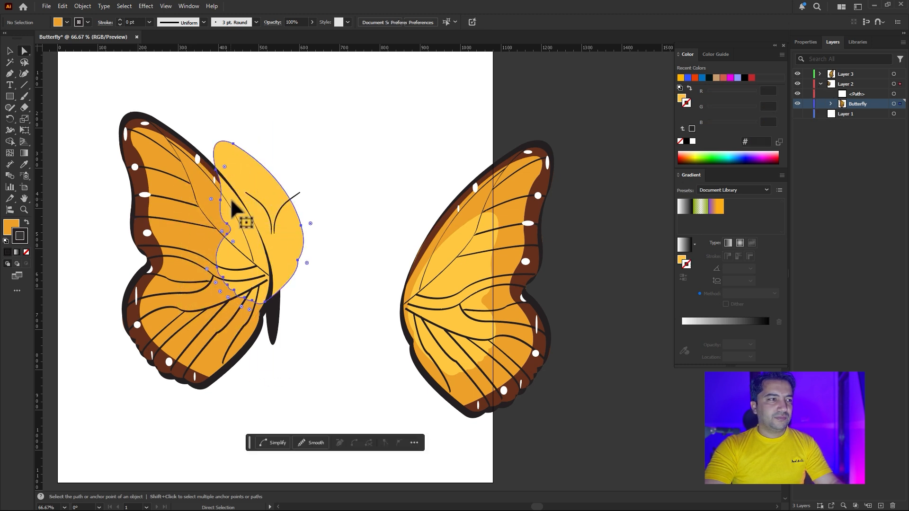
{"action": "key", "text": "ctrl+z"}
{"action": "key", "text": "ctrl+z"}
{"action": "key", "text": "v"}
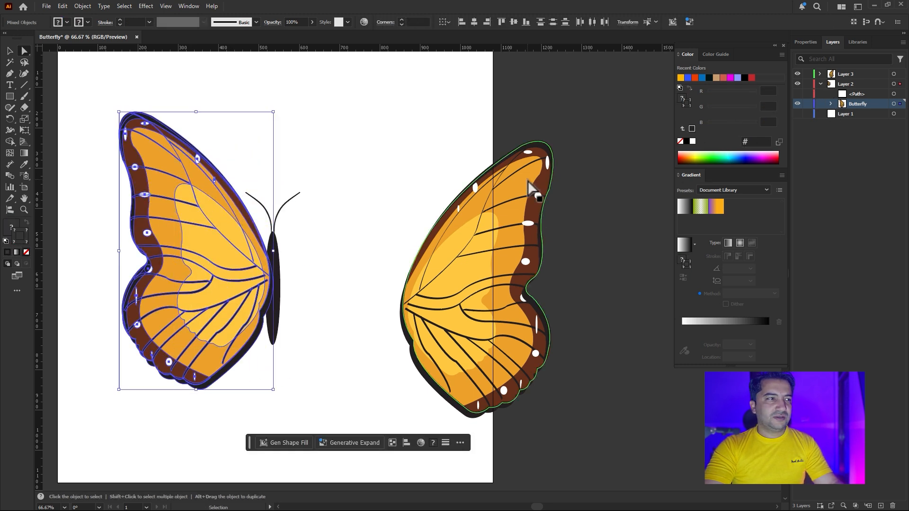
{"action": "left_click", "coordinate": [314, 209], "text": "shift"}
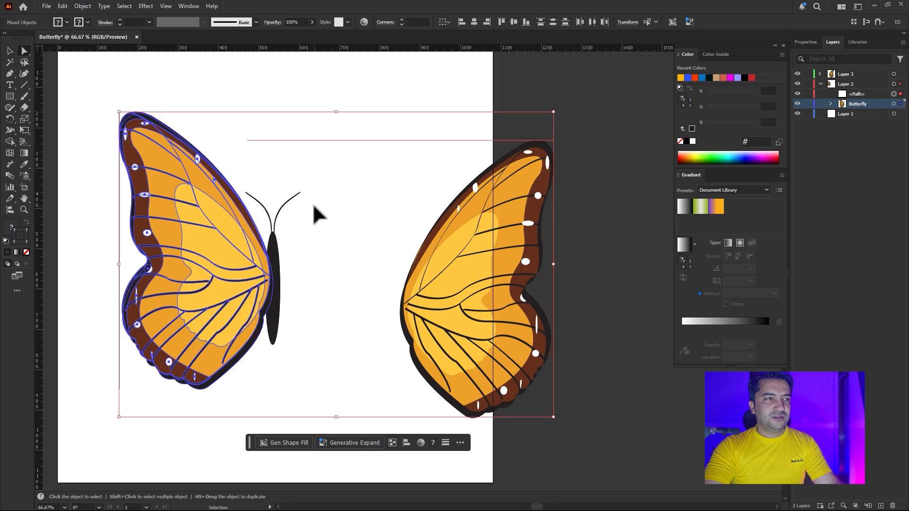
{"action": "key", "text": "ctrl+z"}
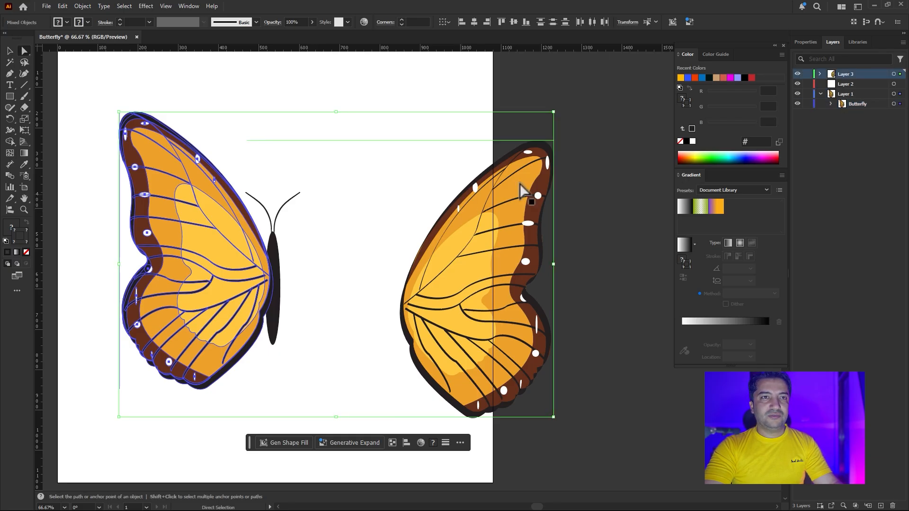
- Select all parts of the butterfly's left wing, cut them and paste them into Layer 2
{"action": "key", "text": "a"}
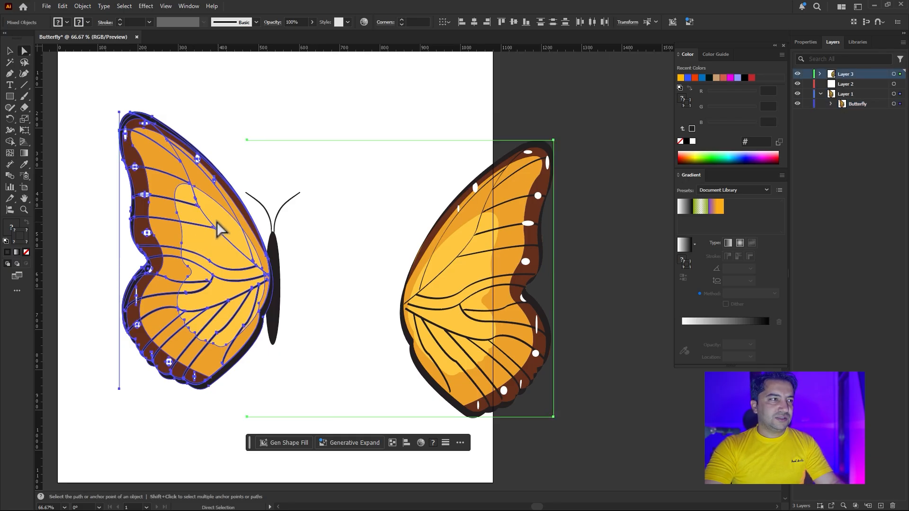
{"action": "left_click_drag", "start_coordinate": [83, 95], "coordinate": [319, 426]}
{"action": "left_click_drag", "start_coordinate": [211, 290], "coordinate": [175, 291]}
{"action": "key", "text": "ctrl+z"}
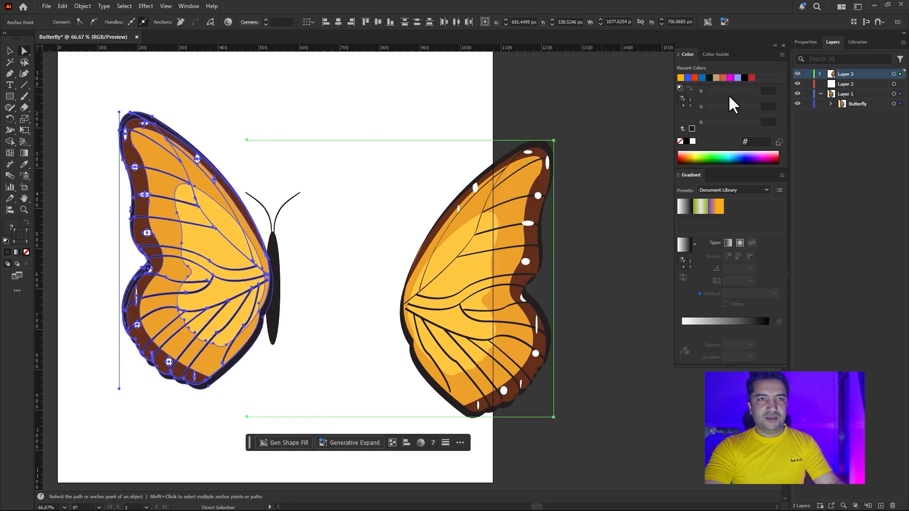
{"action": "left_click", "coordinate": [63, 6]}
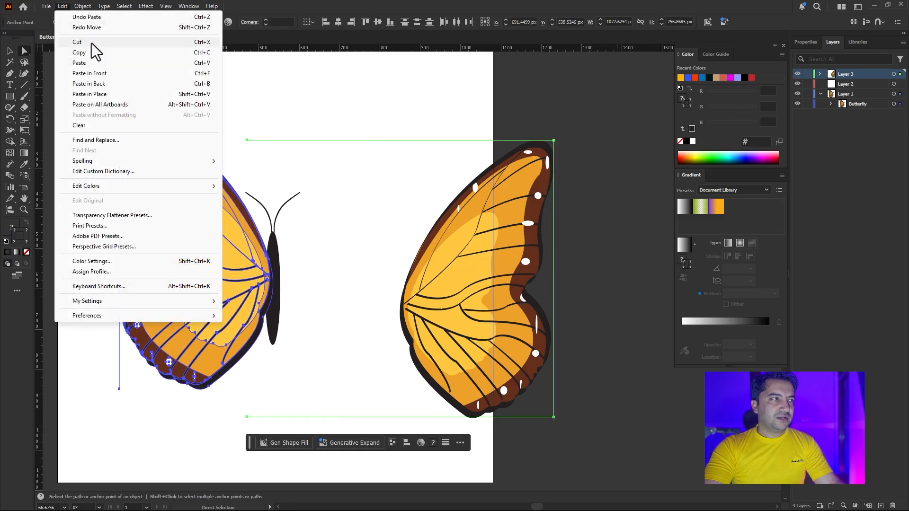
{"action": "left_click", "coordinate": [92, 43]}
{"action": "left_click", "coordinate": [854, 85]}
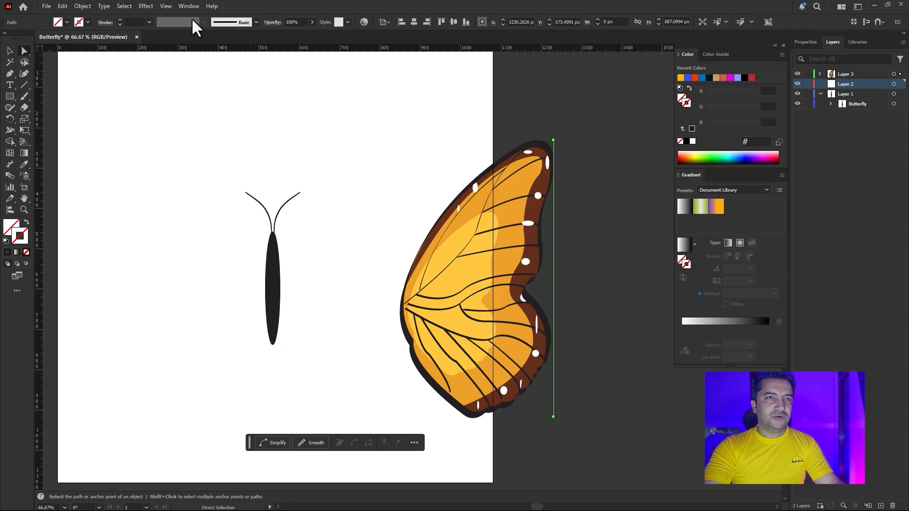
{"action": "left_click", "coordinate": [62, 6]}
{"action": "left_click", "coordinate": [79, 65]}
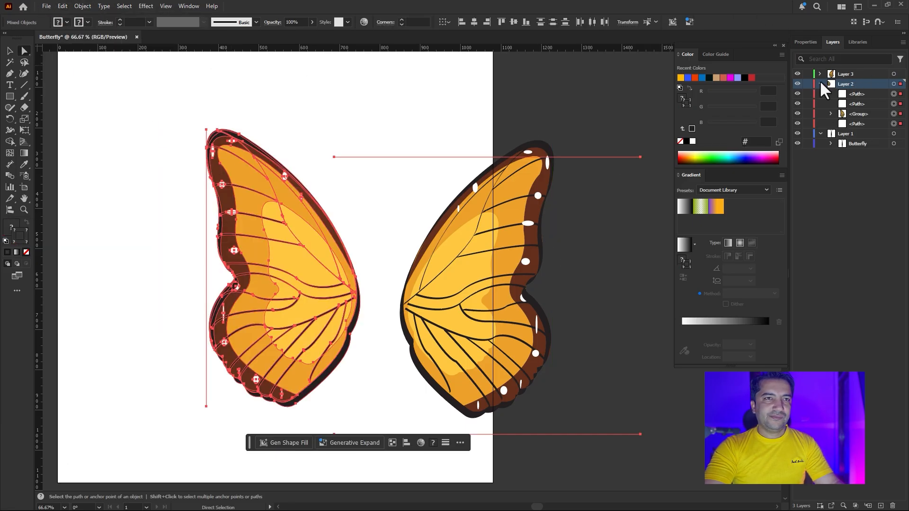
- Collapse Layer 2 and Layer 1, and move the pasted left wing about 227 px left and 76 px up, against the body
{"action": "left_click", "coordinate": [820, 83]}
{"action": "left_click", "coordinate": [820, 94]}
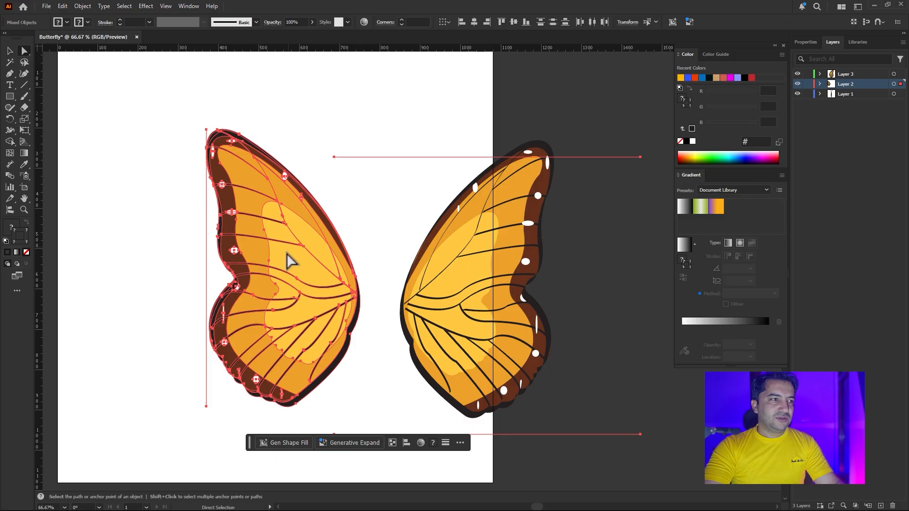
{"action": "left_click_drag", "start_coordinate": [289, 261], "coordinate": [199, 232]}
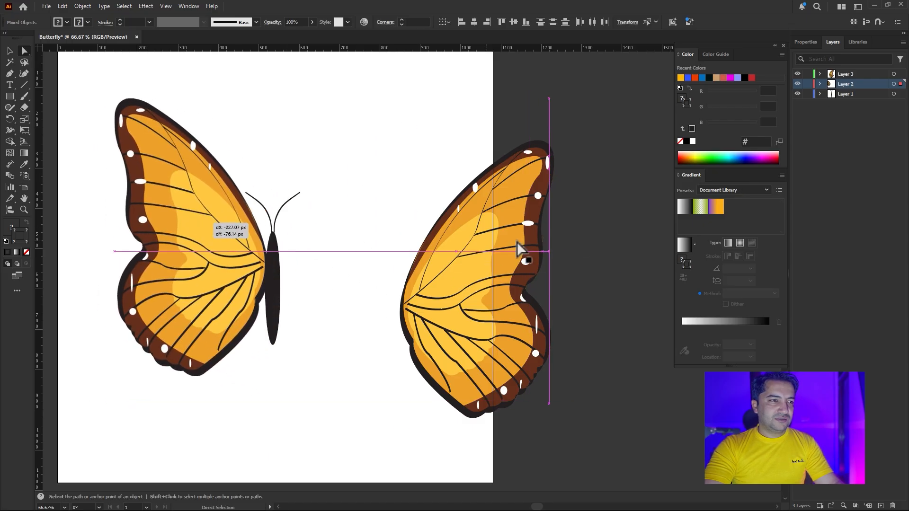
- Move the complete right wing against the body, opposite the left wing, and deselect it
{"action": "left_click", "coordinate": [520, 248]}
{"action": "left_click_drag", "start_coordinate": [501, 246], "coordinate": [450, 212]}
{"action": "key", "text": "ctrl+z"}
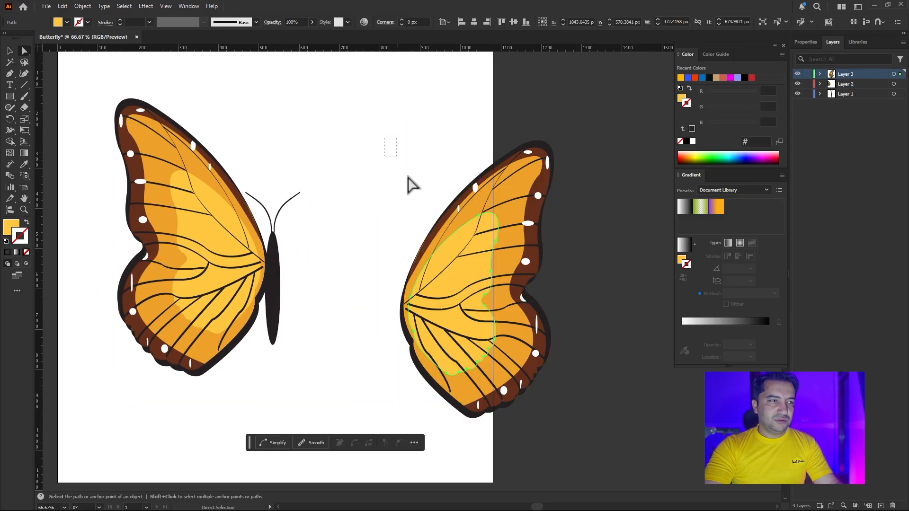
{"action": "left_click_drag", "start_coordinate": [408, 176], "coordinate": [613, 420]}
{"action": "left_click_drag", "start_coordinate": [468, 265], "coordinate": [381, 249]}
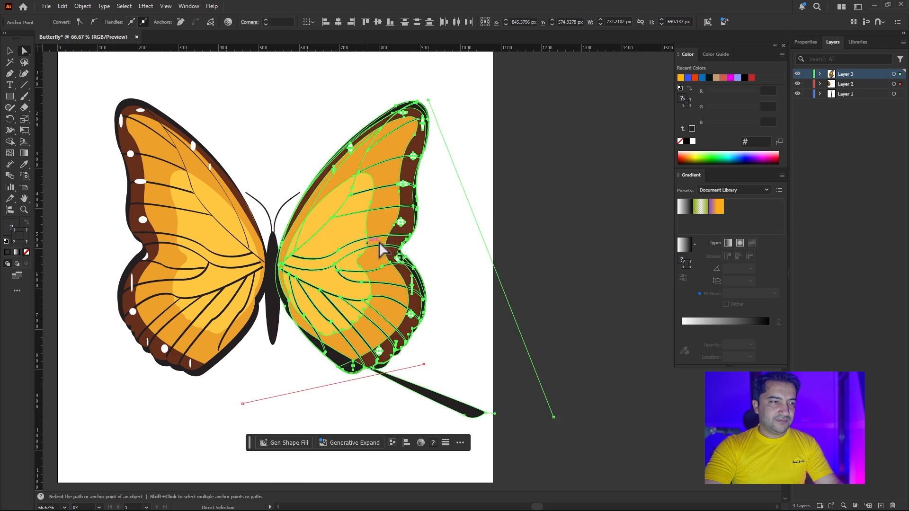
{"action": "key", "text": "ctrl+z"}
{"action": "left_click_drag", "start_coordinate": [456, 310], "coordinate": [330, 277]}
{"action": "left_click", "coordinate": [241, 154]}
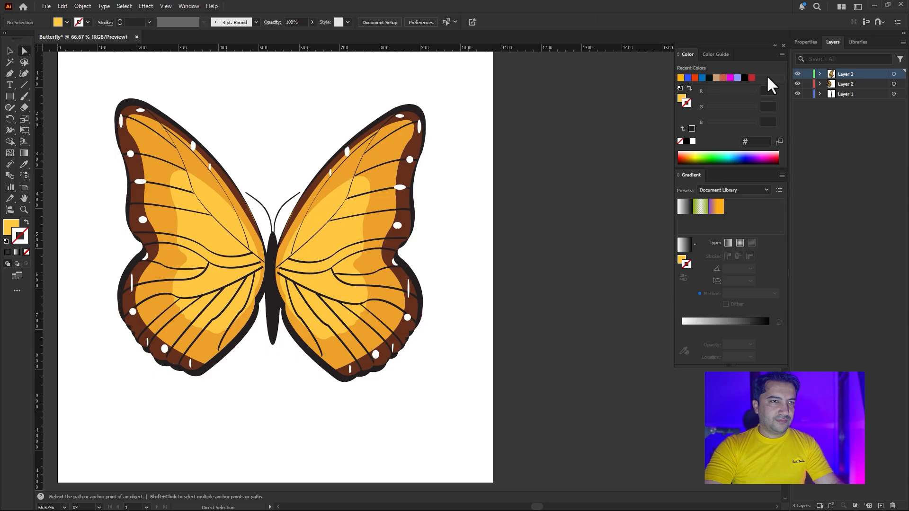
- Hide and show Layer 3, Layer 2 and Layer 1 in turn to check which butterfly part each holds
{"action": "left_click", "coordinate": [797, 74]}
{"action": "left_click", "coordinate": [797, 74]}
{"action": "left_click", "coordinate": [797, 84]}
{"action": "left_click", "coordinate": [797, 84]}
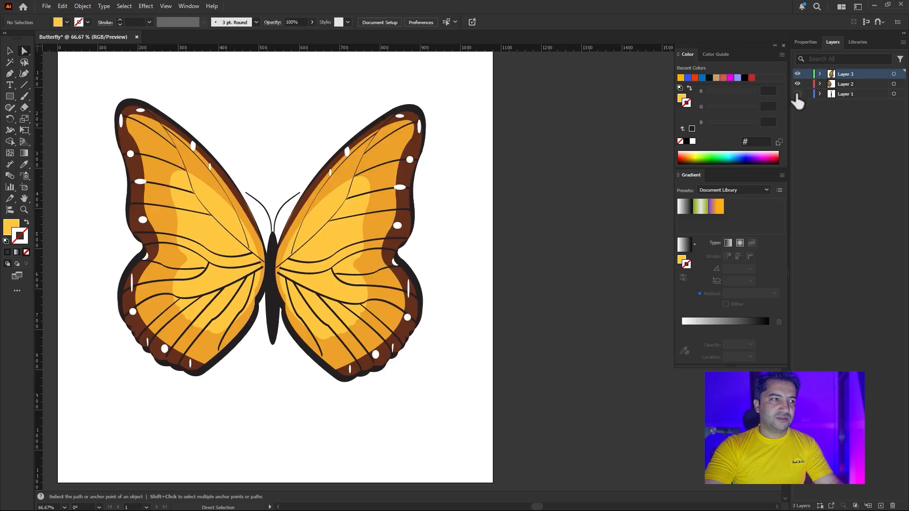
{"action": "left_click", "coordinate": [797, 94]}
{"action": "left_click", "coordinate": [797, 94]}
{"action": "scroll", "coordinate": [188, 301], "scroll_direction": "up", "scroll_amount": 3}
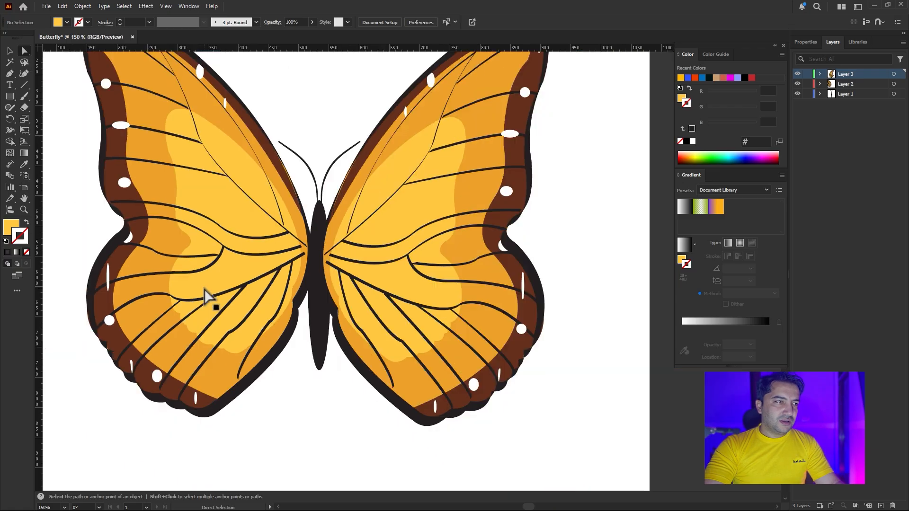
{"action": "left_click", "coordinate": [89, 7]}
{"action": "left_click", "coordinate": [106, 114]}
{"action": "left_click", "coordinate": [280, 113]}
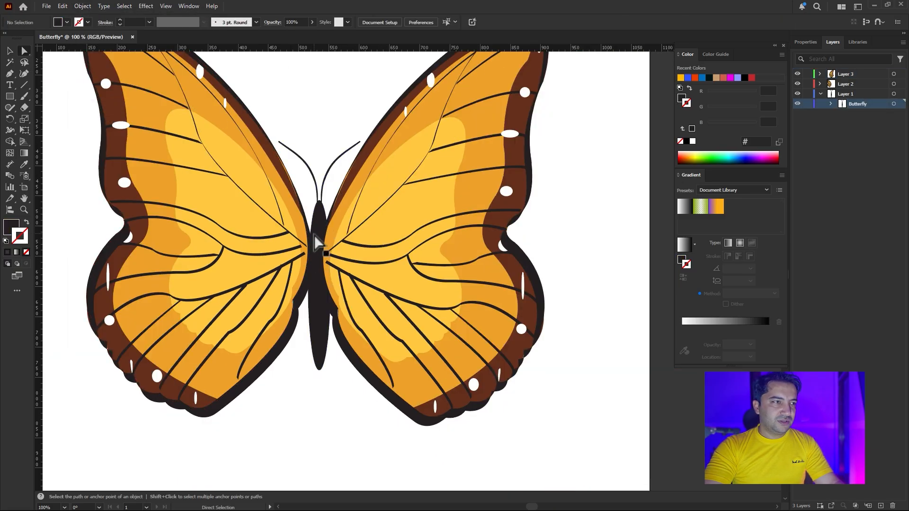
- Adjust the right wing group's position so its inner edge meets the body level with the left wing
{"action": "scroll", "coordinate": [318, 244], "scroll_direction": "up", "scroll_amount": 3}
{"action": "key", "text": "v"}
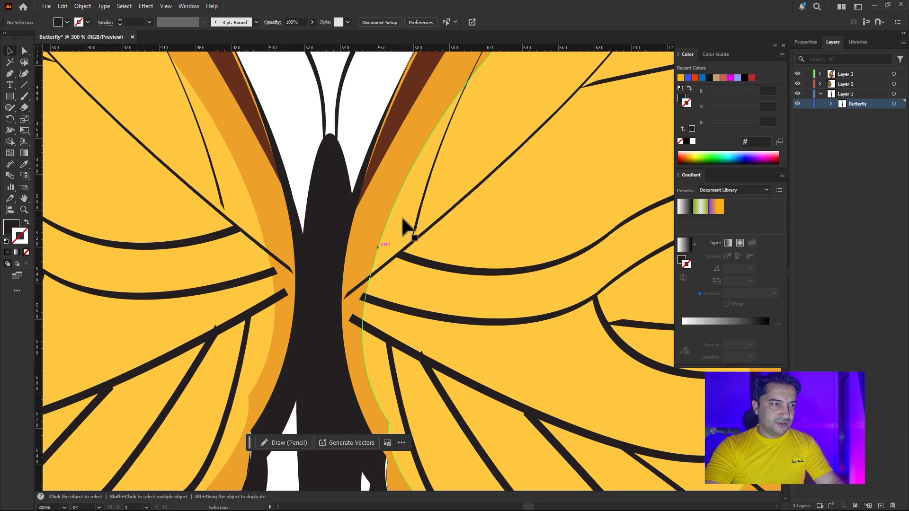
{"action": "mouse_move", "coordinate": [385, 226]}
{"action": "left_mouse_down"}
{"action": "mouse_move", "coordinate": [399, 237]}
{"action": "mouse_move", "coordinate": [392, 238]}
{"action": "left_mouse_up"}
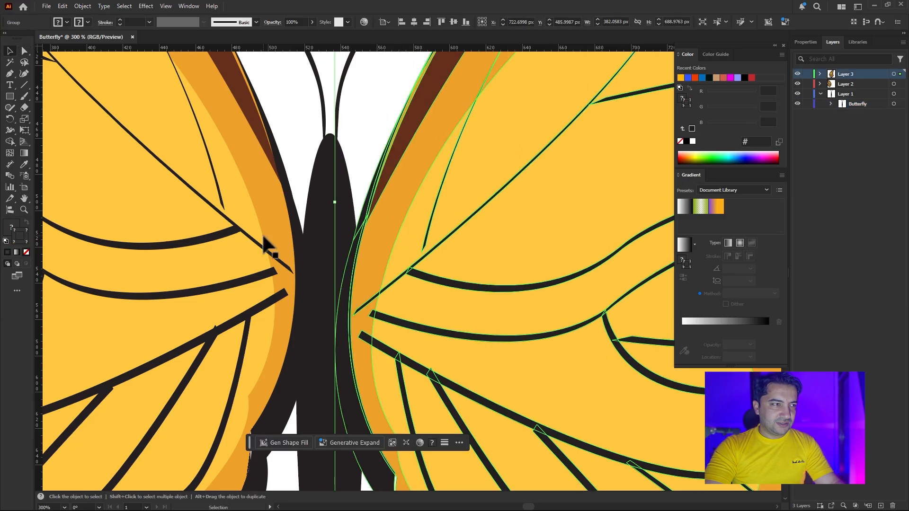
{"action": "left_click_drag", "start_coordinate": [265, 238], "coordinate": [265, 238]}
{"action": "scroll", "coordinate": [313, 236], "scroll_direction": "down", "scroll_amount": 4}
{"action": "left_click_drag", "start_coordinate": [406, 174], "coordinate": [409, 216]}
{"action": "left_click_drag", "start_coordinate": [365, 242], "coordinate": [365, 237]}
{"action": "left_click", "coordinate": [471, 210]}
{"action": "scroll", "coordinate": [331, 281], "scroll_direction": "up", "scroll_amount": 2}
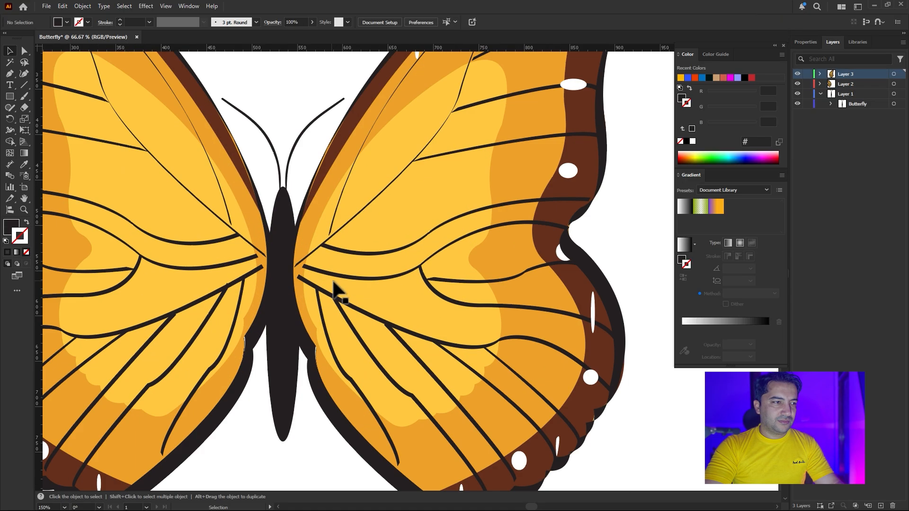
- Fine-tune both wing groups so they attach to the body symmetrically, and deselect everything
{"action": "left_click_drag", "start_coordinate": [355, 272], "coordinate": [358, 270]}
{"action": "left_click_drag", "start_coordinate": [203, 280], "coordinate": [245, 288]}
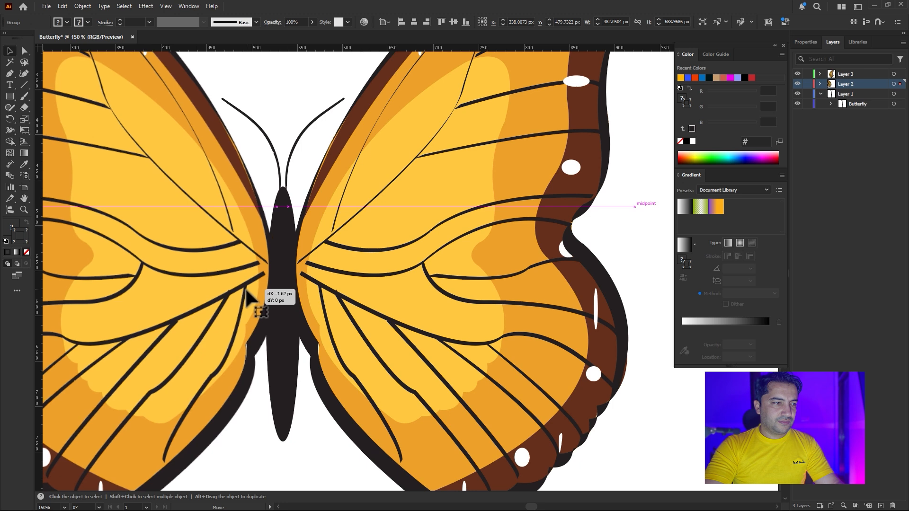
{"action": "key", "text": "ctrl+0"}
{"action": "left_click", "coordinate": [150, 74]}
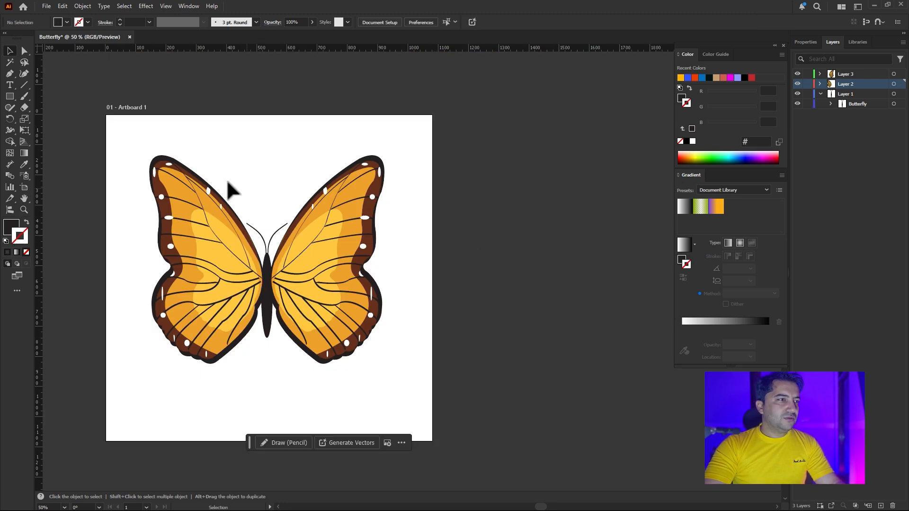
- Delete the old Butterfly copy.ai from the Desktop and save a copy there as Butterfly copy.ai in Illustrator 2020 format
{"action": "left_click", "coordinate": [46, 6]}
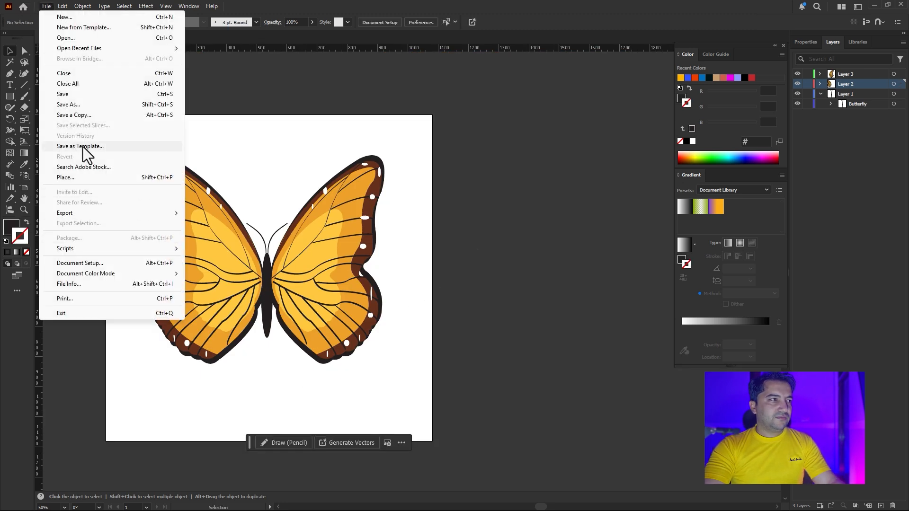
{"action": "left_click", "coordinate": [83, 114]}
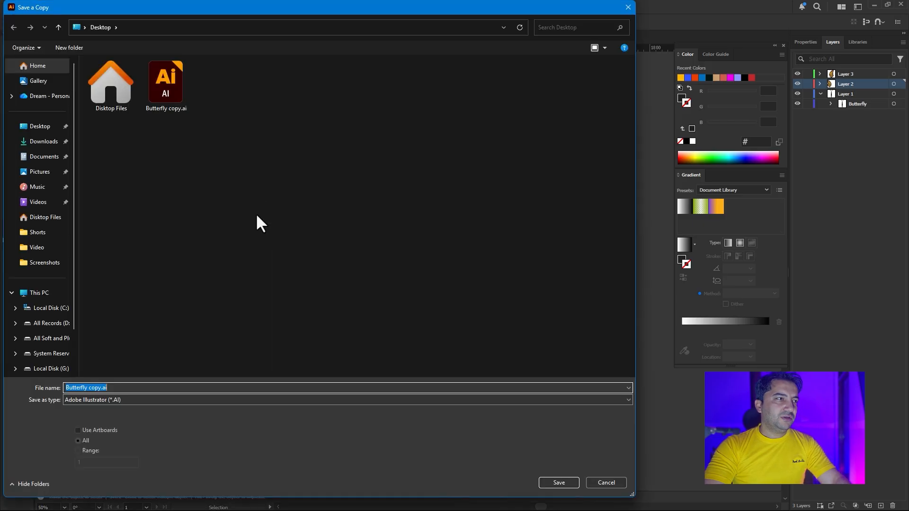
{"action": "left_click", "coordinate": [149, 91]}
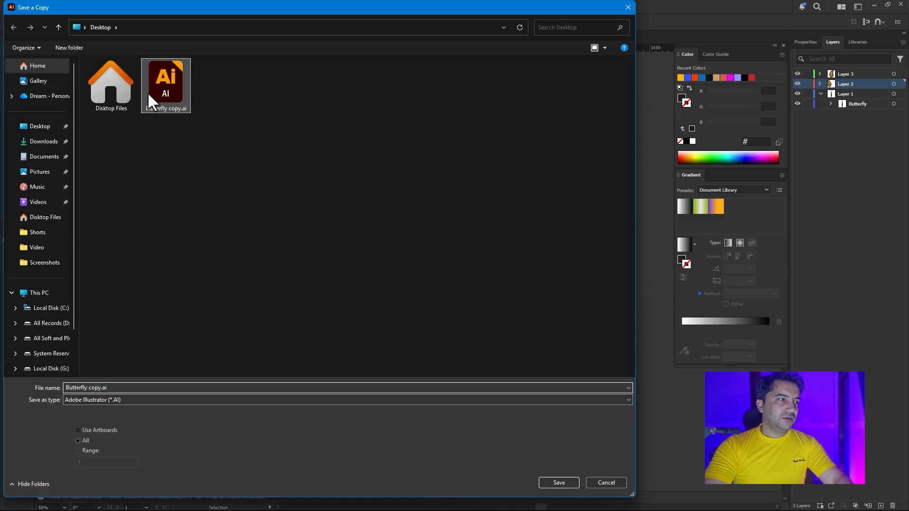
{"action": "left_click", "coordinate": [135, 391]}
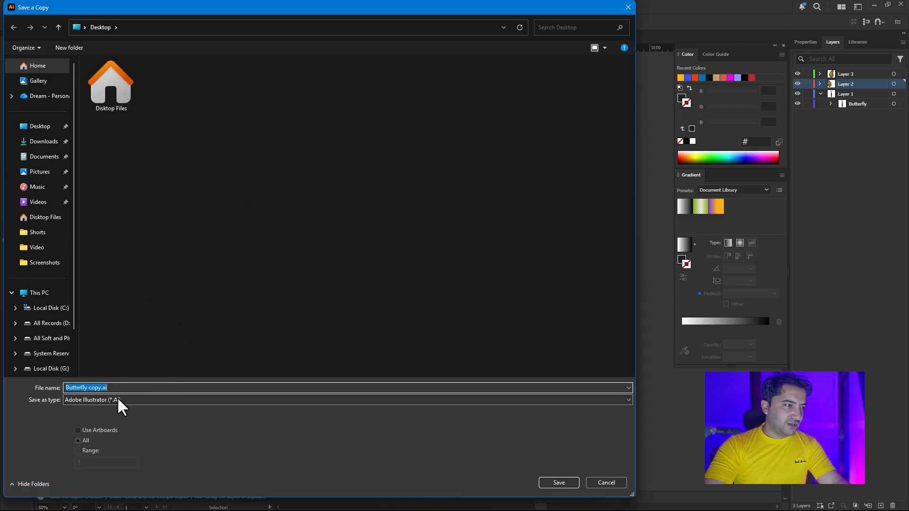
{"action": "left_click", "coordinate": [550, 483]}
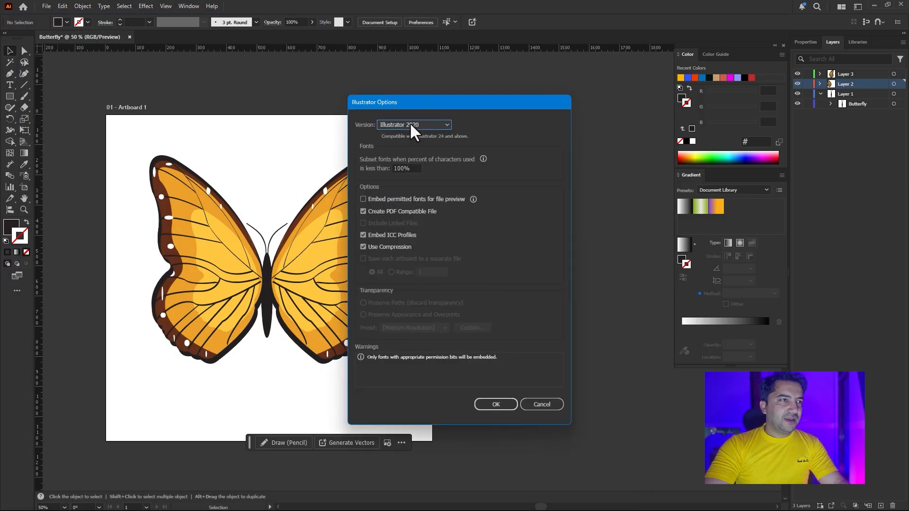
{"action": "left_click", "coordinate": [486, 406]}
- Switch to After Effects and create a composition named Animation at 1280 x 720, 30 fps, with a 5-second duration
{"action": "key", "text": "super"}
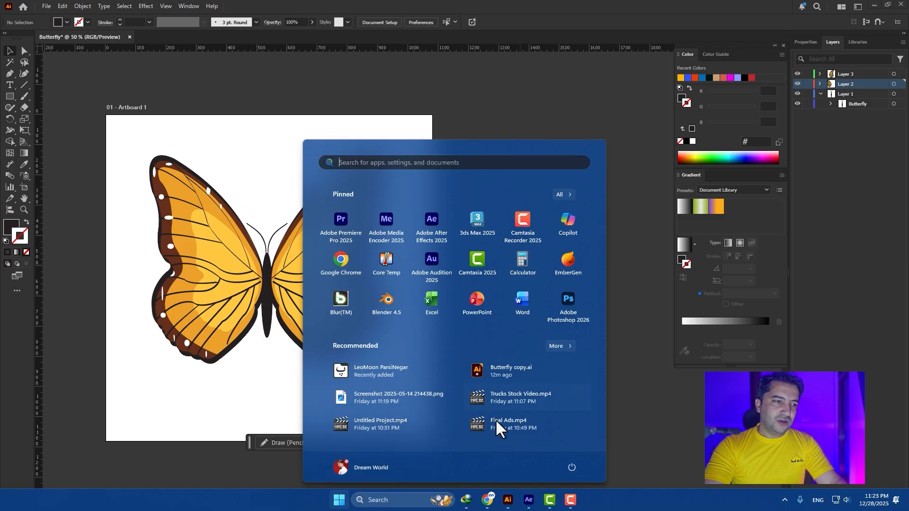
{"action": "left_click", "coordinate": [528, 500]}
{"action": "left_click", "coordinate": [413, 201]}
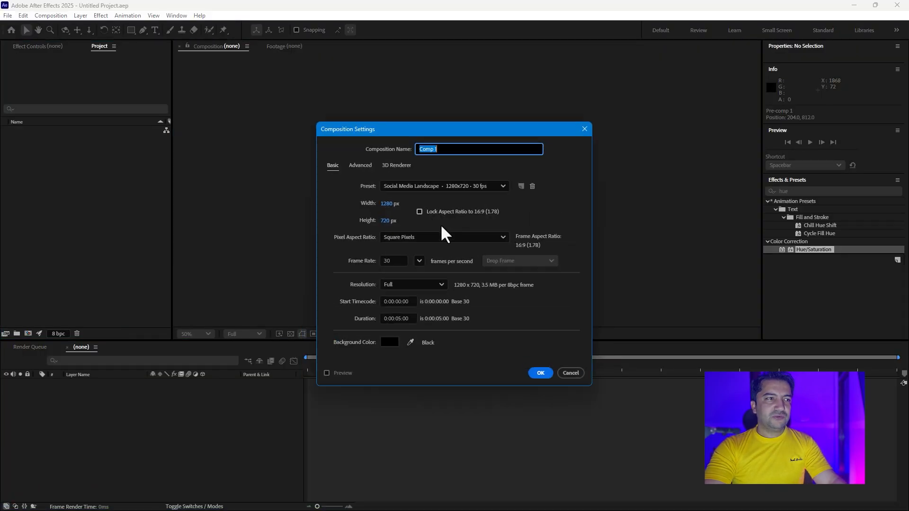
{"action": "type", "text": "Anikamtion"}
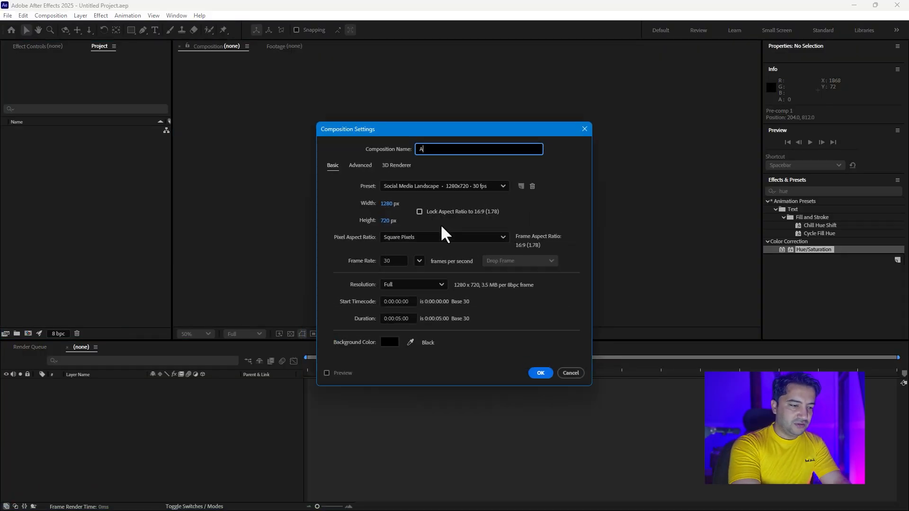
{"action": "key", "text": "BackSpace"}
{"action": "key", "text": "BackSpace"}
{"action": "key", "text": "BackSpace"}
{"action": "key", "text": "BackSpace"}
{"action": "key", "text": "BackSpace"}
{"action": "key", "text": "BackSpace"}
{"action": "key", "text": "BackSpace"}
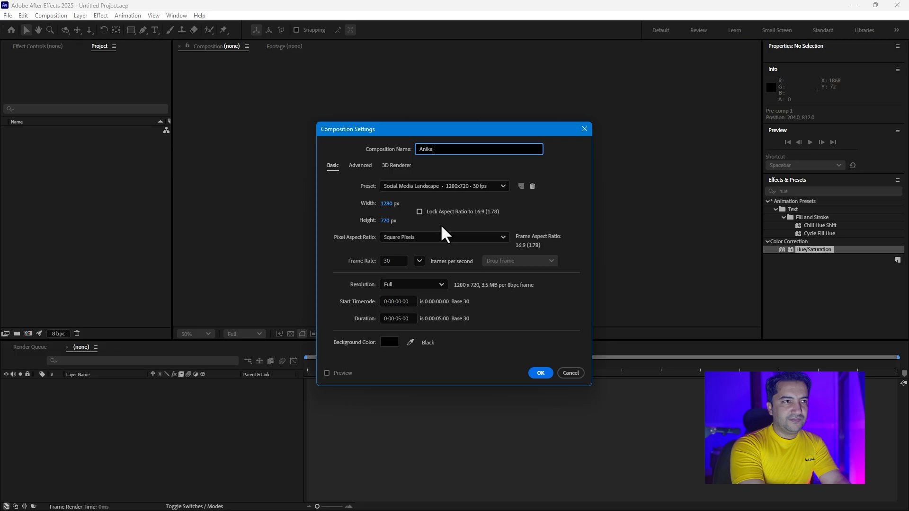
{"action": "type", "text": "mation"}
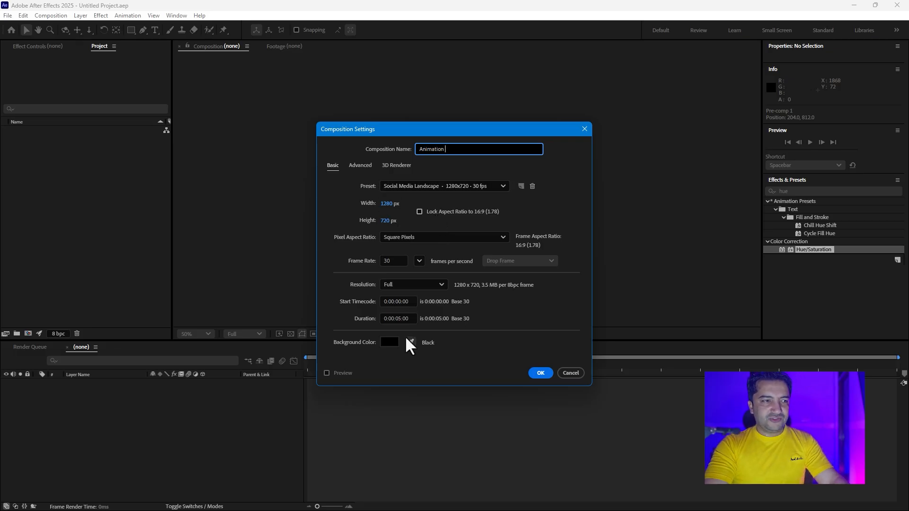
{"action": "left_click", "coordinate": [540, 373]}
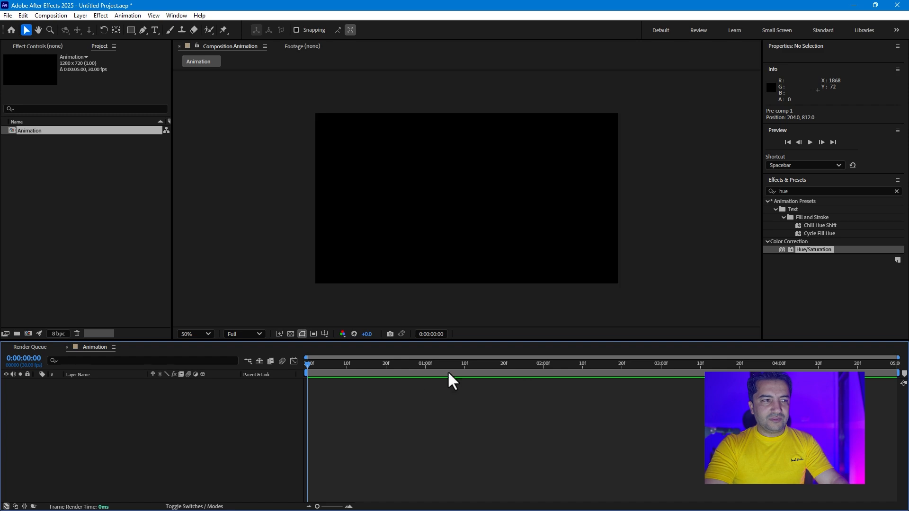
- Import Butterfly copy.ai as a Composition with Layer Size footage dimensions, and add the resulting composition to the Animation timeline
{"action": "double_click", "coordinate": [80, 248]}
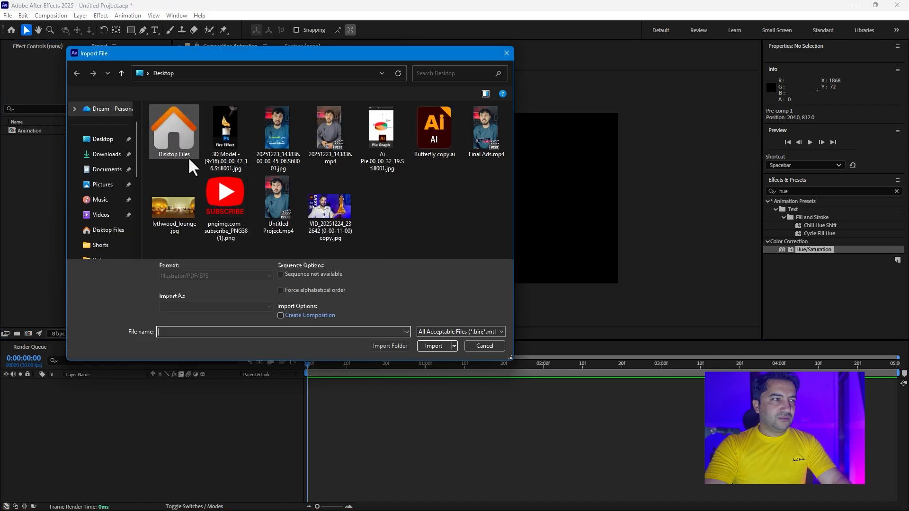
{"action": "double_click", "coordinate": [429, 138]}
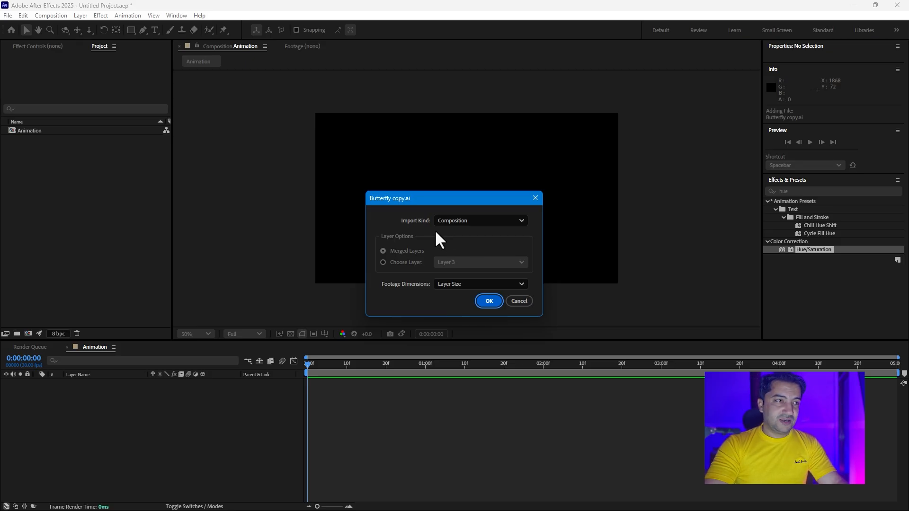
{"action": "left_click", "coordinate": [486, 301]}
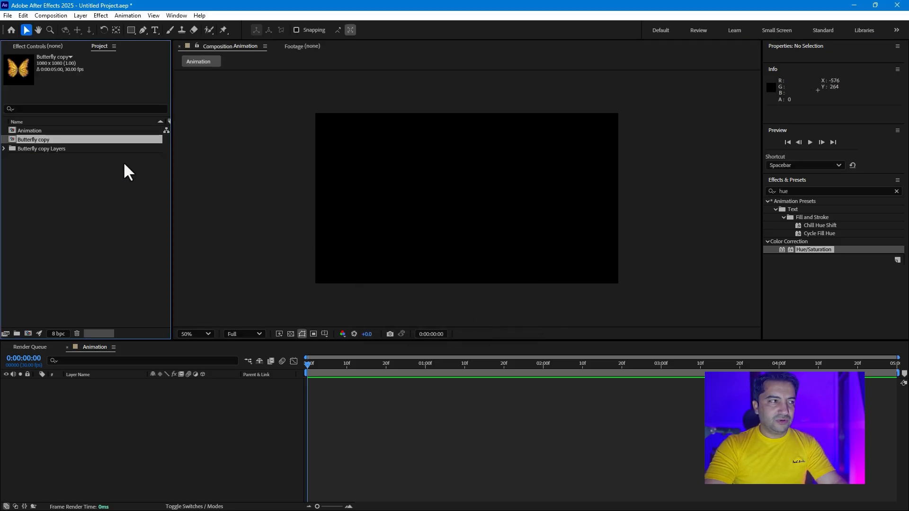
{"action": "left_click_drag", "start_coordinate": [23, 137], "coordinate": [101, 413]}
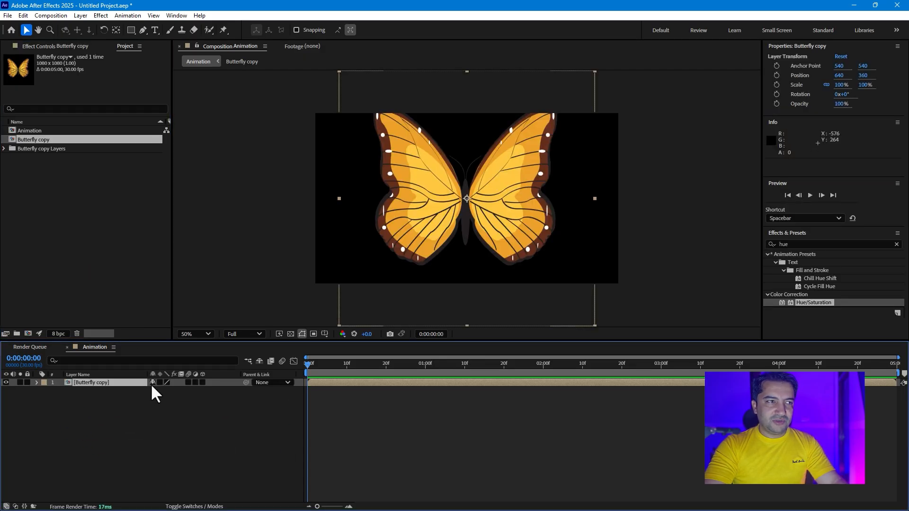
- Scale the Butterfly copy layer to 78% and move it to about 606, 432 in the frame
{"action": "key", "text": "s"}
{"action": "left_click_drag", "start_coordinate": [182, 391], "coordinate": [162, 390]}
{"action": "mouse_move", "coordinate": [446, 205]}
{"action": "left_mouse_down"}
{"action": "mouse_move", "coordinate": [438, 233]}
{"action": "mouse_move", "coordinate": [441, 222]}
{"action": "left_mouse_up"}
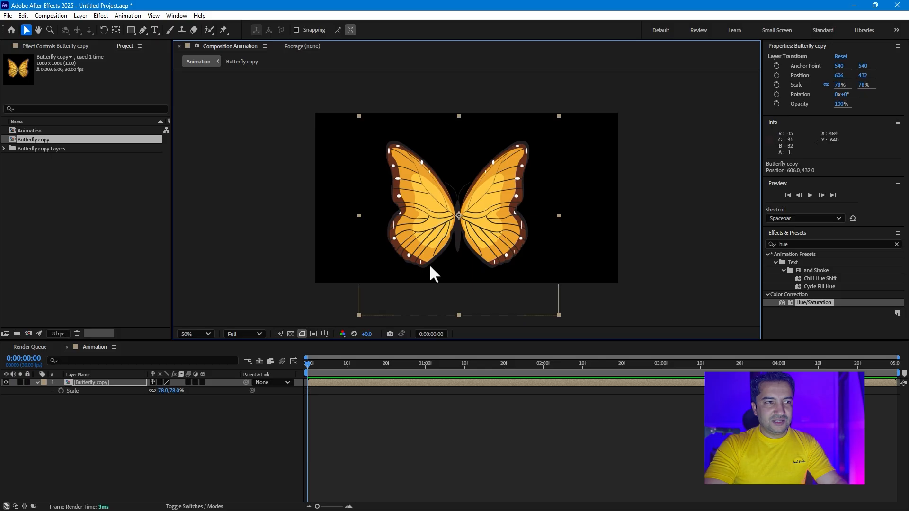
{"action": "left_click", "coordinate": [196, 423]}
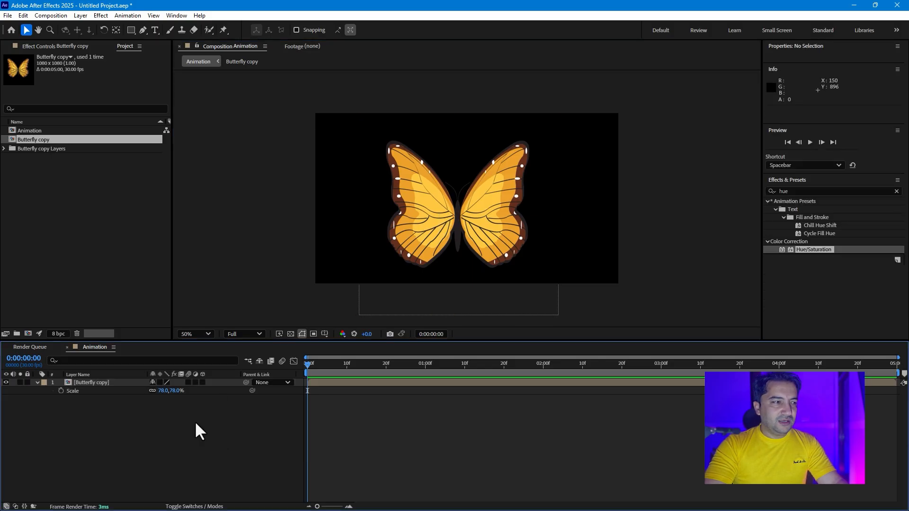
- Open the Butterfly copy composition and move the anchor points of both wing layers onto the centre of the body
{"action": "double_click", "coordinate": [85, 382]}
{"action": "left_click", "coordinate": [422, 199]}
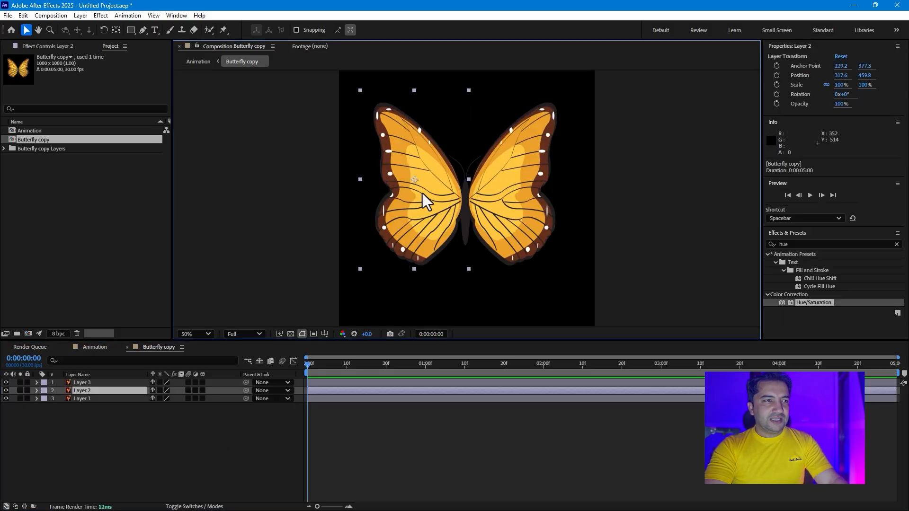
{"action": "left_click", "coordinate": [115, 30]}
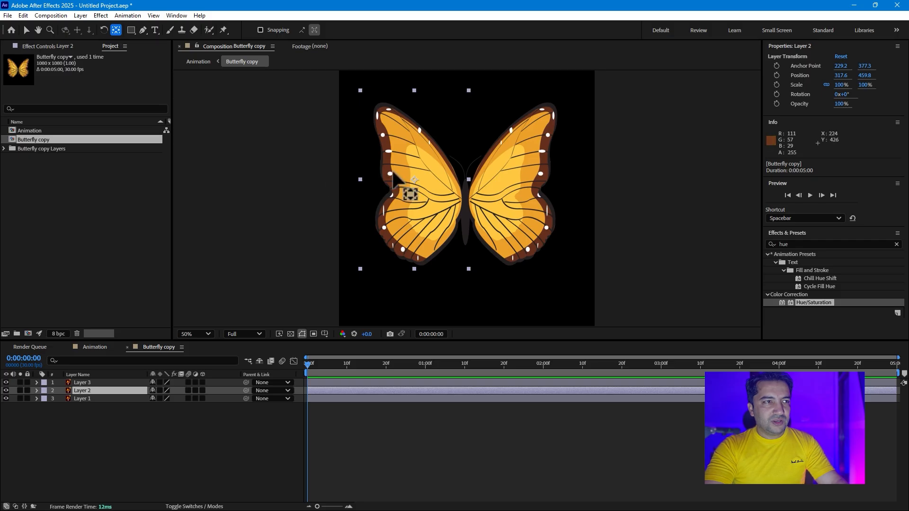
{"action": "left_click_drag", "start_coordinate": [415, 180], "coordinate": [468, 198]}
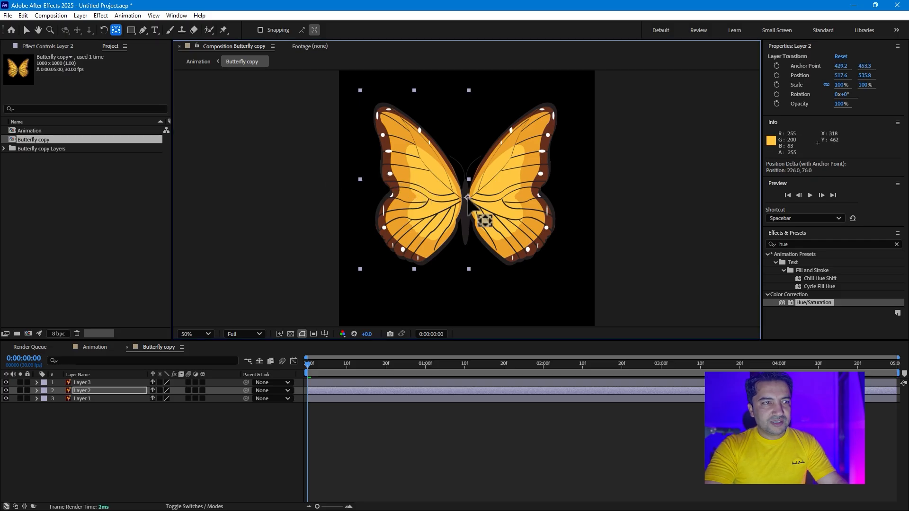
{"action": "left_click", "coordinate": [516, 205]}
{"action": "left_click_drag", "start_coordinate": [515, 179], "coordinate": [467, 196]}
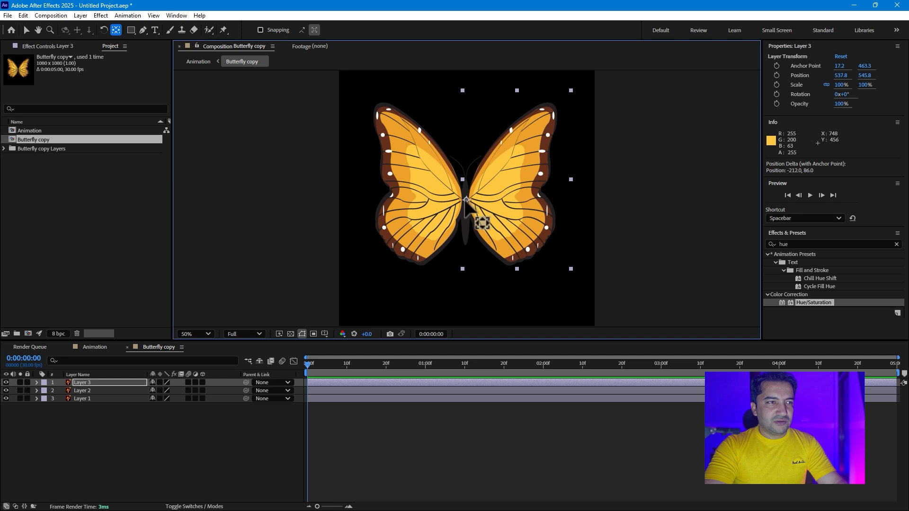
{"action": "left_click", "coordinate": [443, 213]}
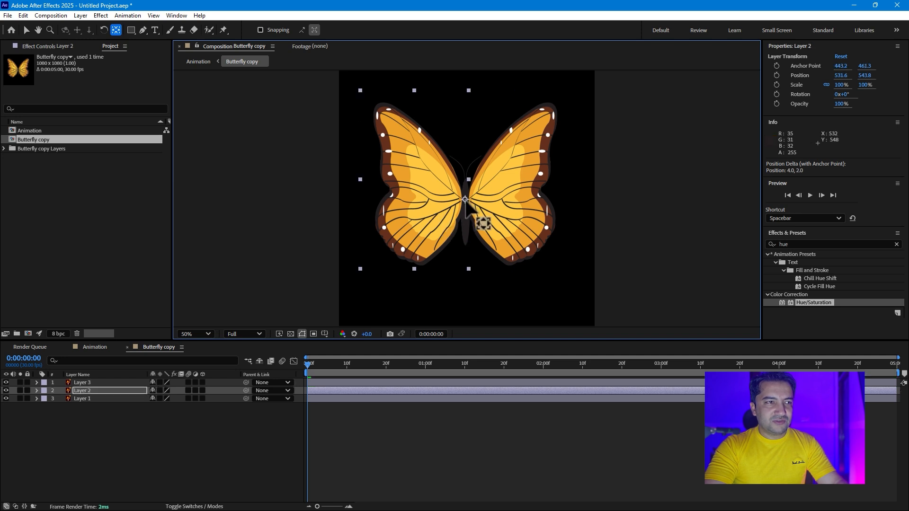
{"action": "left_click", "coordinate": [84, 399]}
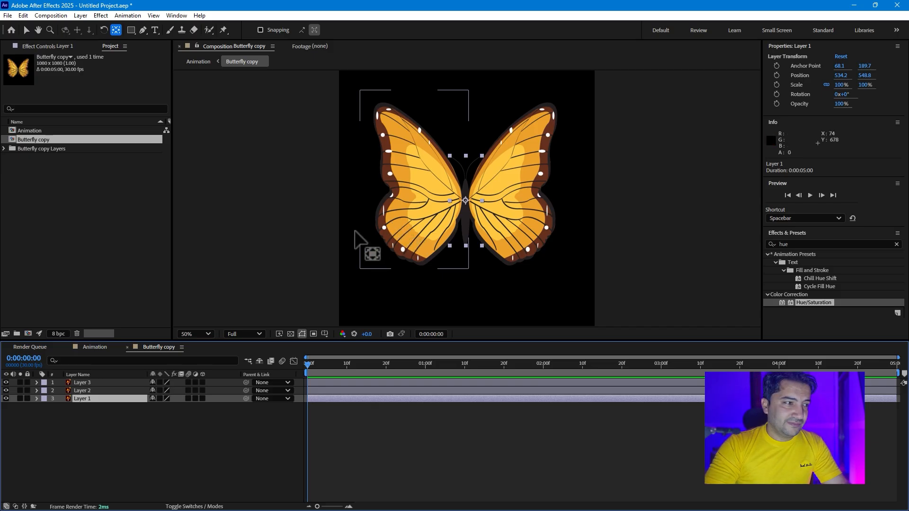
{"action": "left_click", "coordinate": [98, 424]}
- Make the two wing layers, Layer 3 and Layer 2, 3D layers
{"action": "left_click", "coordinate": [94, 383]}
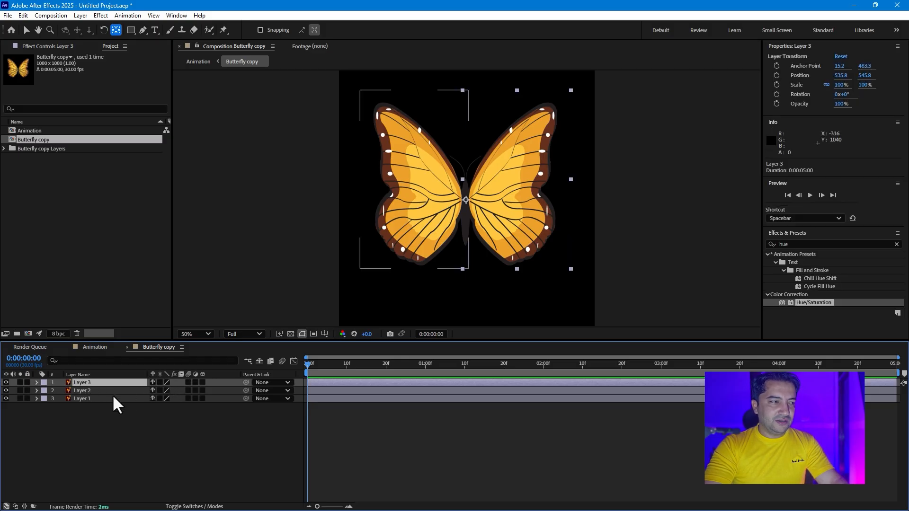
{"action": "left_click", "coordinate": [202, 382]}
{"action": "left_click", "coordinate": [202, 390]}
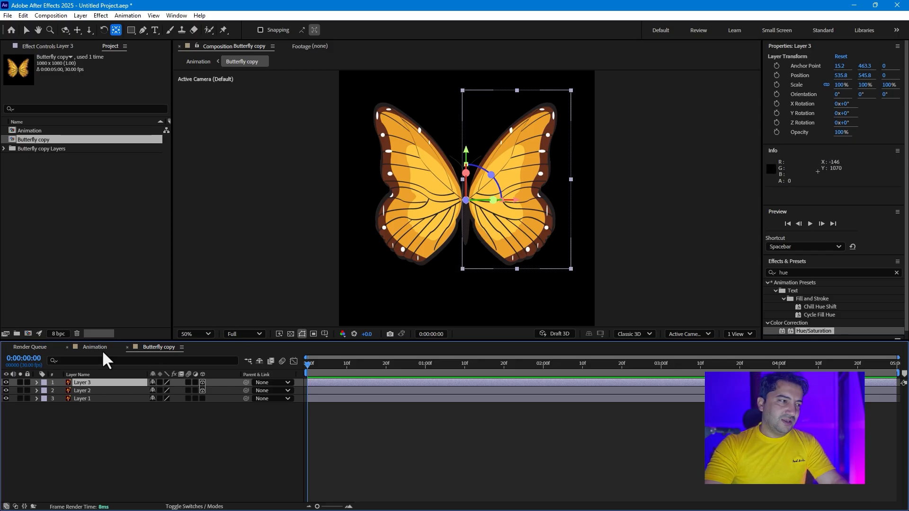
- Keyframe Layer 3's Y Rotation at 45° on frame 0 and at -45° on frame 10
{"action": "key", "text": "r"}
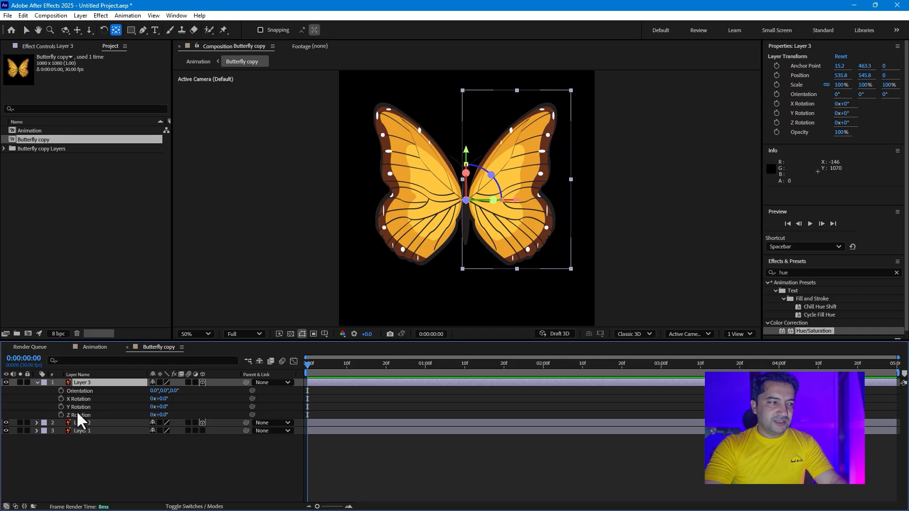
{"action": "left_click", "coordinate": [61, 407]}
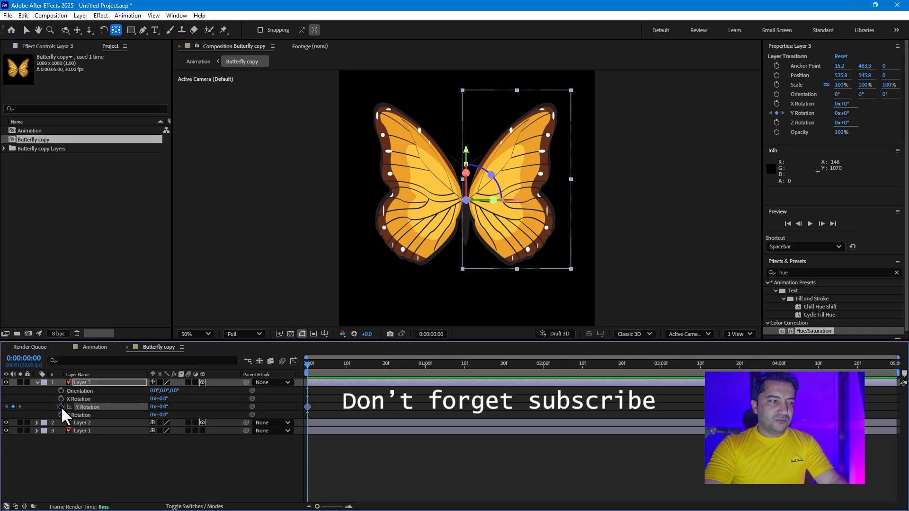
{"action": "left_click_drag", "start_coordinate": [164, 408], "coordinate": [169, 409]}
{"action": "left_click", "coordinate": [165, 408]}
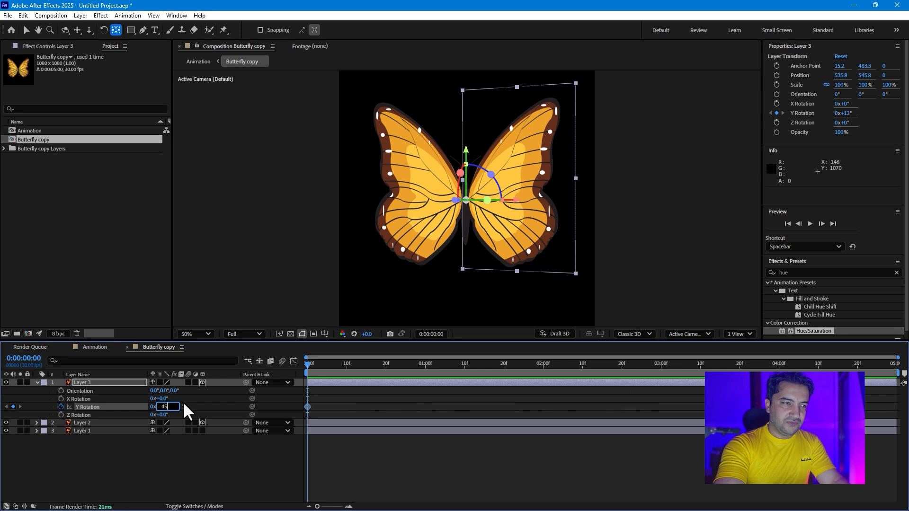
{"action": "type", "text": "45"}
{"action": "key", "text": "Return"}
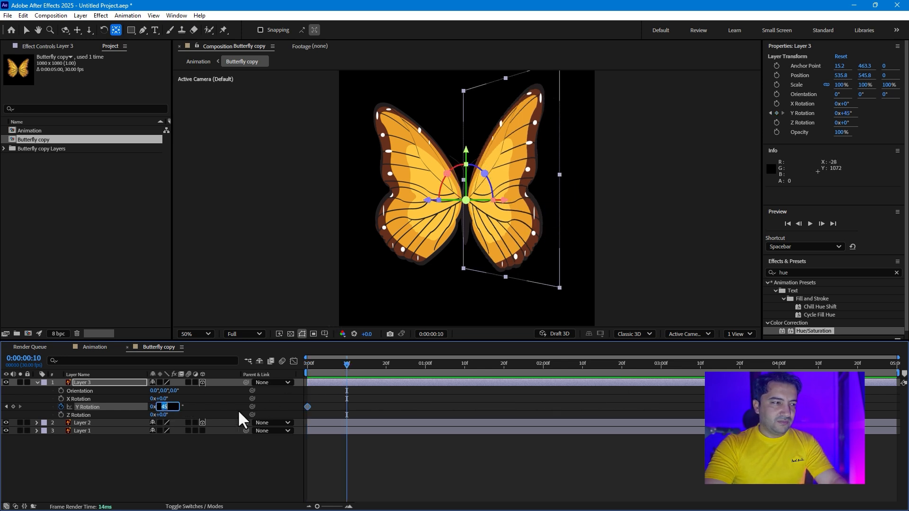
{"action": "type", "text": "-45"}
{"action": "key", "text": "Return"}
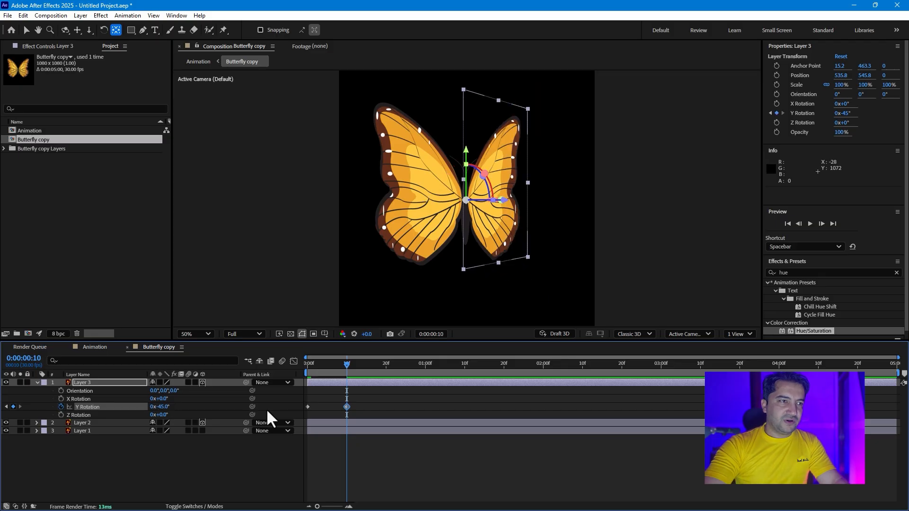
- Keyframe Layer 2's Y Rotation at -45° on frame 0 and at 45° on frame 10
{"action": "left_click", "coordinate": [77, 422]}
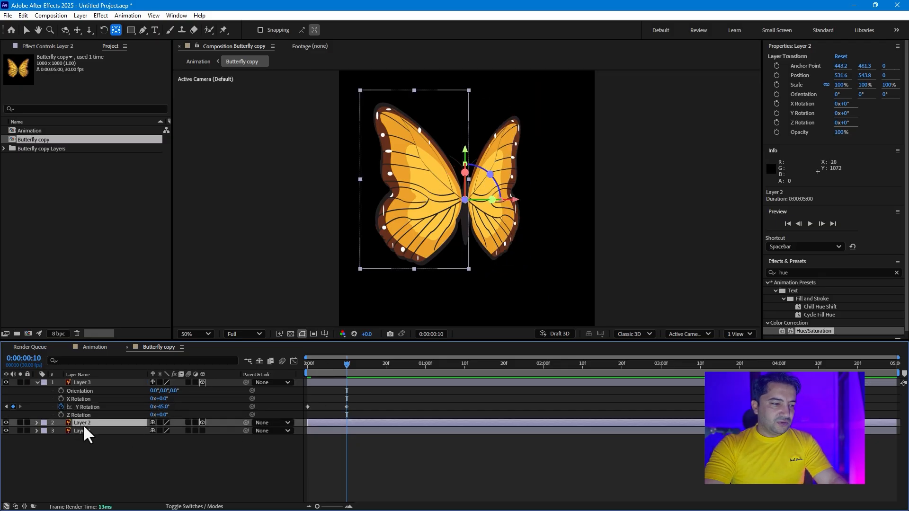
{"action": "key", "text": "r"}
{"action": "left_click_drag", "start_coordinate": [348, 365], "coordinate": [228, 386]}
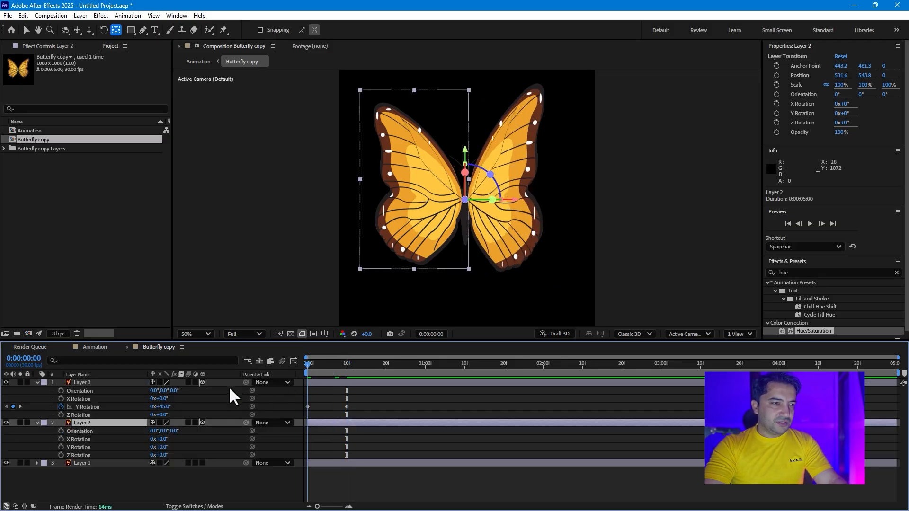
{"action": "left_click", "coordinate": [61, 447]}
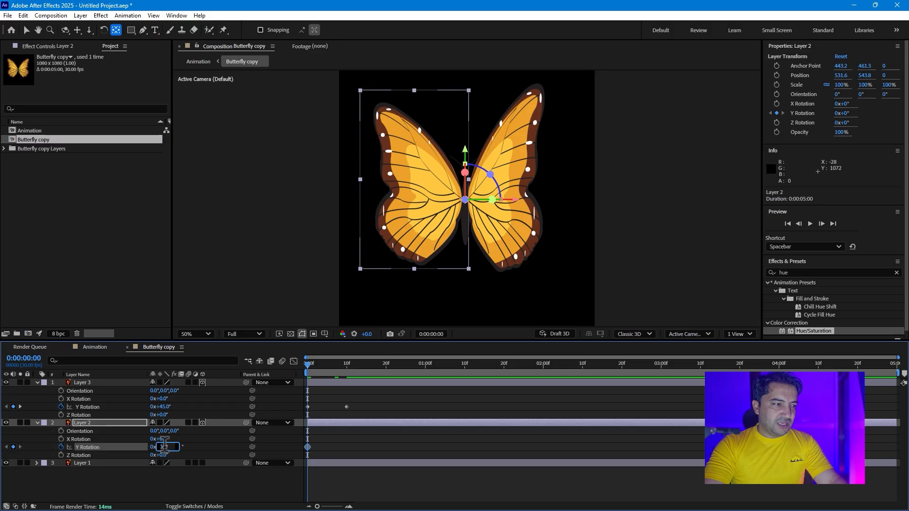
{"action": "type", "text": "-45"}
{"action": "key", "text": "Return"}
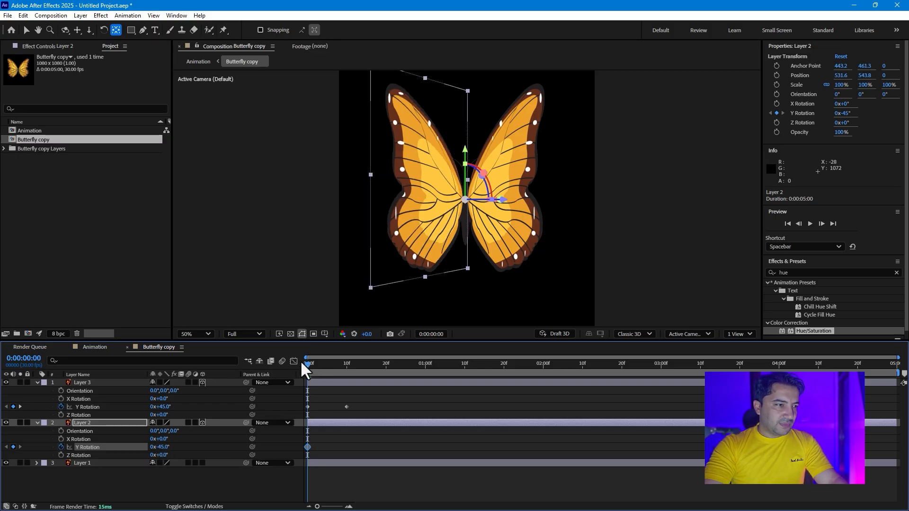
{"action": "left_click_drag", "start_coordinate": [301, 362], "coordinate": [346, 371]}
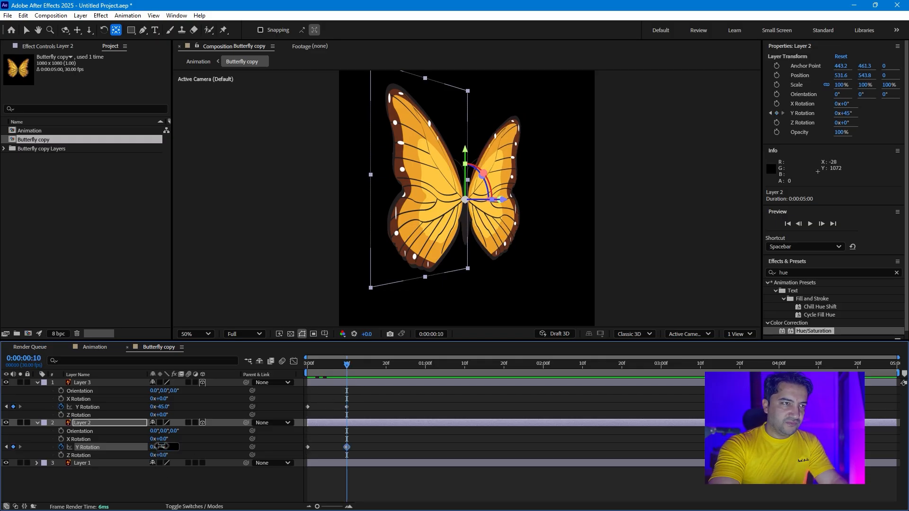
- Duplicate the two Y Rotation keyframes of Layer 3 and of Layer 2, starting at 0:00:00:20
{"action": "left_click_drag", "start_coordinate": [368, 406], "coordinate": [296, 412]}
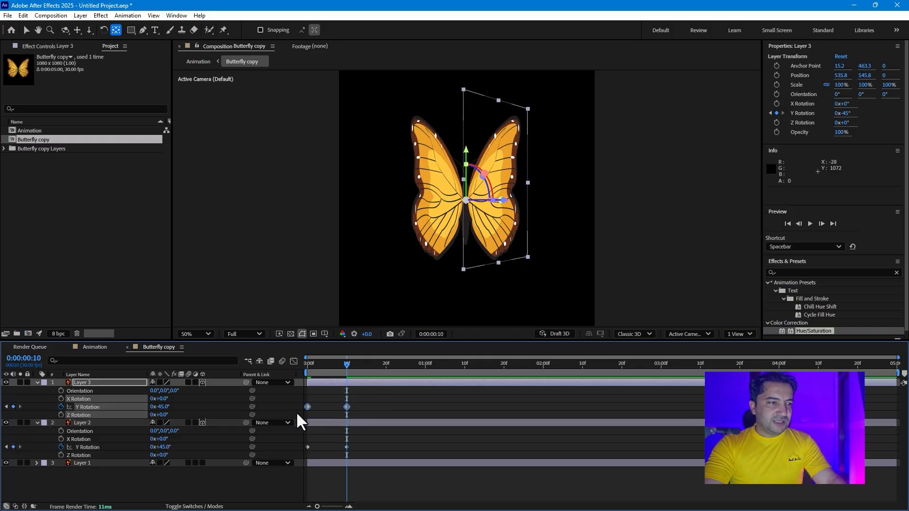
{"action": "left_click", "coordinate": [385, 365]}
{"action": "key", "text": "ctrl+v"}
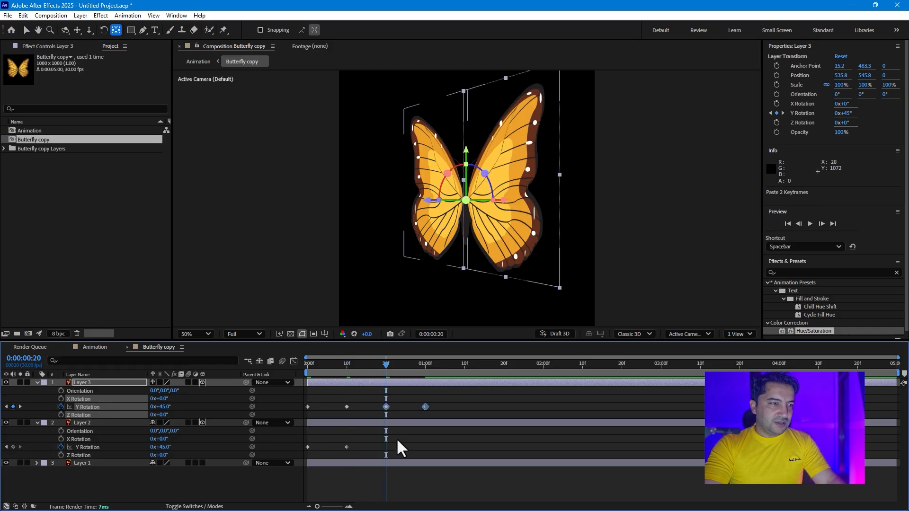
{"action": "left_click_drag", "start_coordinate": [398, 448], "coordinate": [308, 462]}
{"action": "key", "text": "ctrl+c"}
{"action": "key", "text": "ctrl+v"}
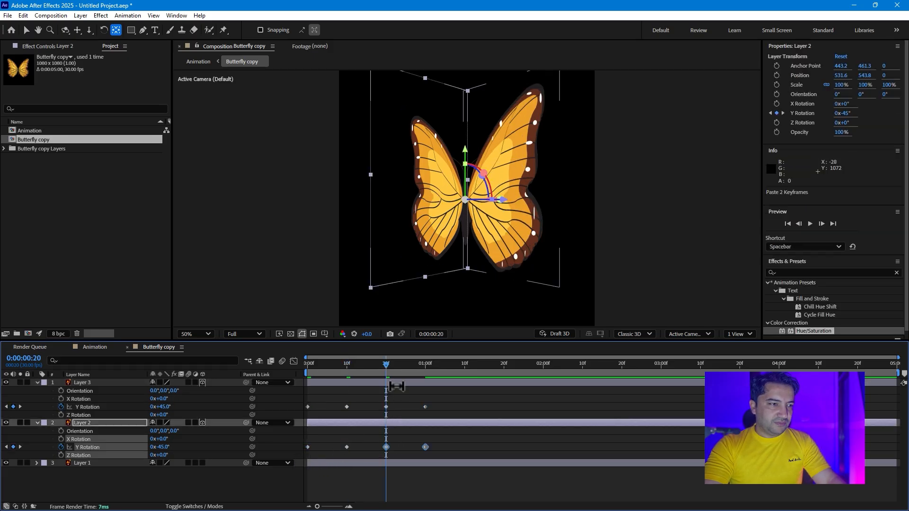
- Duplicate all four Y Rotation keyframes of each wing layer, starting at 0:00:01:10
{"action": "left_click_drag", "start_coordinate": [456, 398], "coordinate": [306, 417]}
{"action": "left_click", "coordinate": [465, 368]}
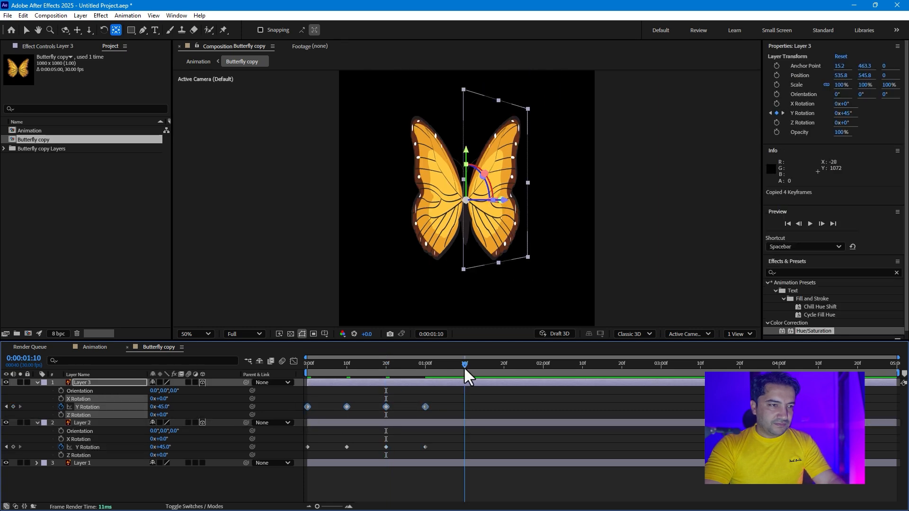
{"action": "key", "text": "ctrl+v"}
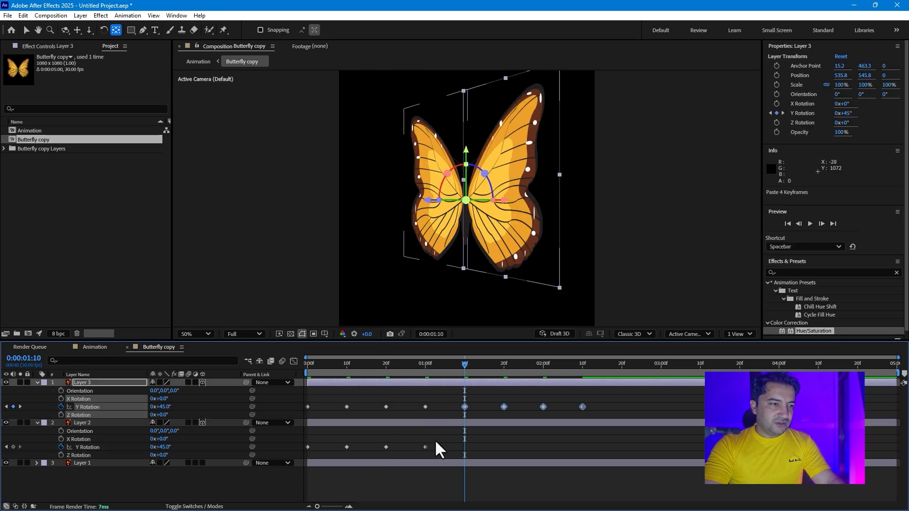
{"action": "left_click_drag", "start_coordinate": [434, 439], "coordinate": [298, 458]}
{"action": "key", "text": "ctrl+c"}
{"action": "key", "text": "ctrl+v"}
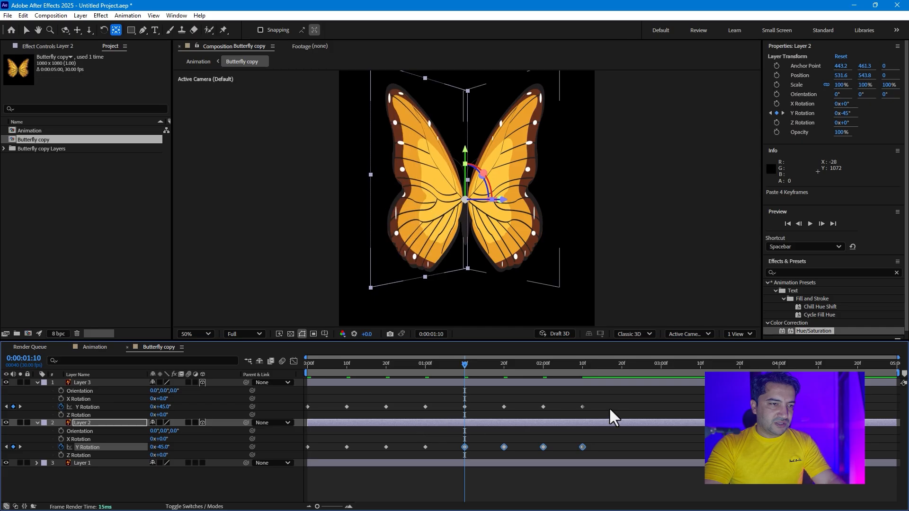
- Duplicate all eight Y Rotation keyframes of each wing layer from 0:00:02:20 onward, and preview the flapping wings
{"action": "left_click_drag", "start_coordinate": [609, 409], "coordinate": [304, 414]}
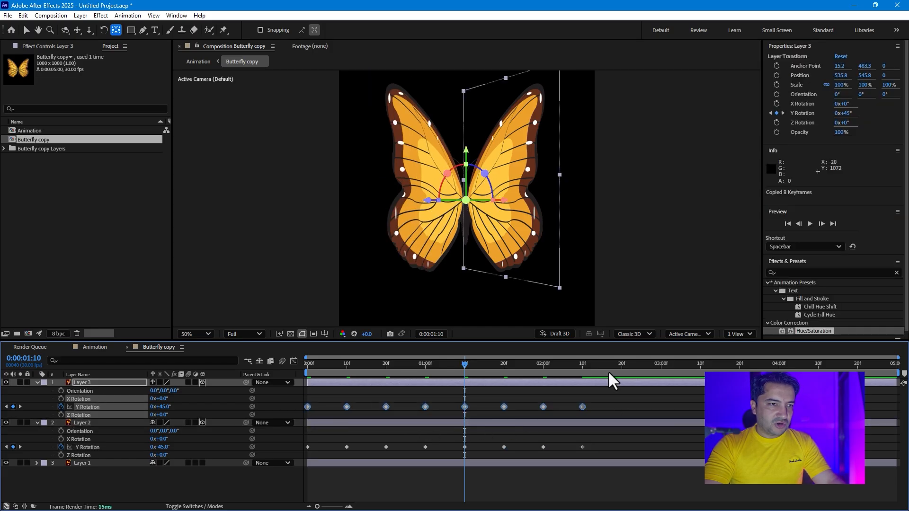
{"action": "left_click", "coordinate": [620, 364]}
{"action": "key", "text": "ctrl+v"}
{"action": "left_click_drag", "start_coordinate": [592, 433], "coordinate": [319, 451]}
{"action": "key", "text": "ctrl+c"}
{"action": "key", "text": "ctrl+v"}
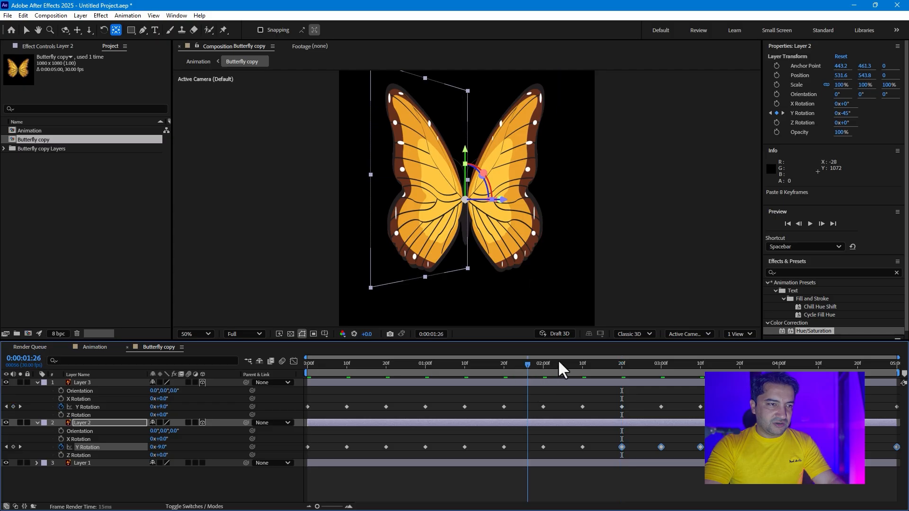
{"action": "left_click", "coordinate": [653, 364]}
{"action": "key", "text": "space"}
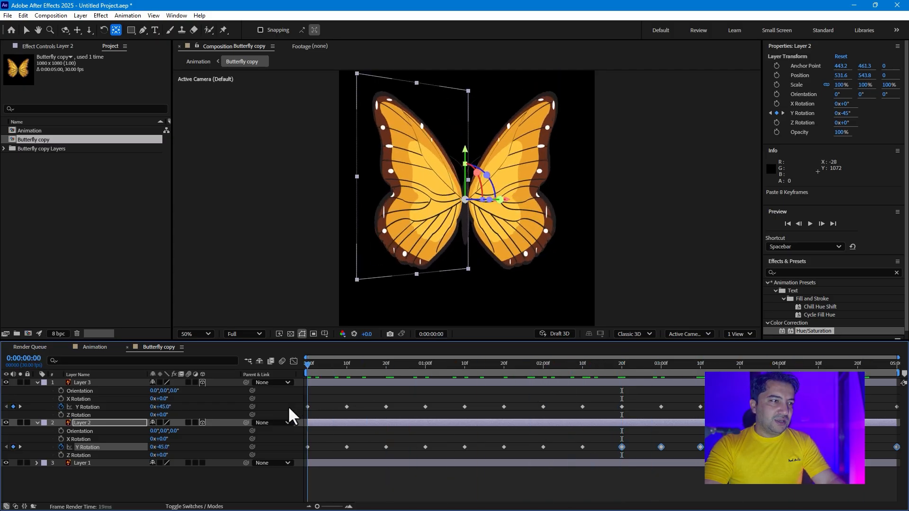
{"action": "key", "text": "space"}
{"action": "key", "text": "space"}
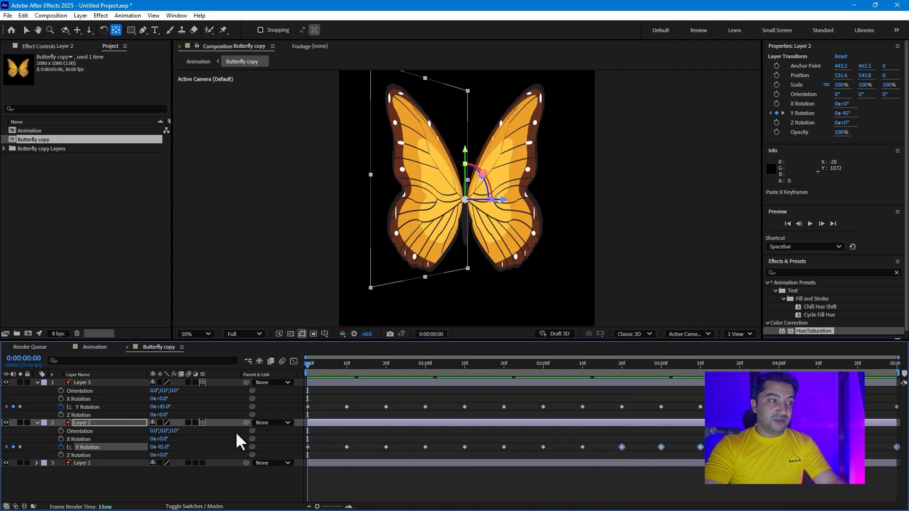
- Make the body layer, Layer 1, a 3D layer and parent both wing layers, Layer 2 and Layer 3, to it
{"action": "left_click", "coordinate": [79, 463]}
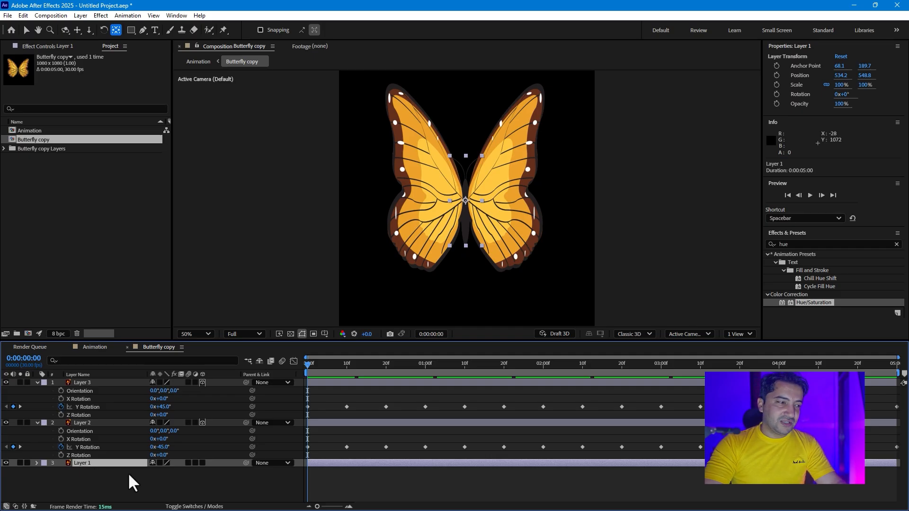
{"action": "left_click", "coordinate": [203, 462]}
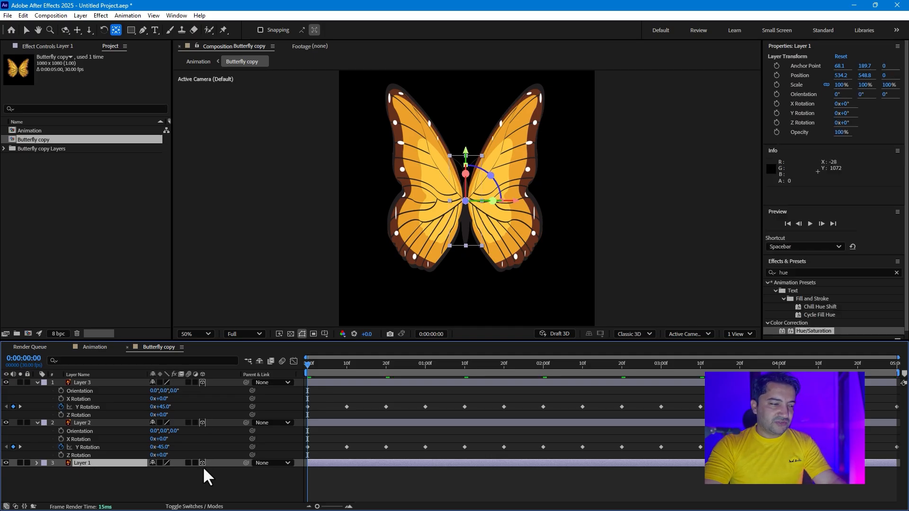
{"action": "left_click", "coordinate": [86, 421]}
{"action": "left_click", "coordinate": [84, 381], "text": "ctrl"}
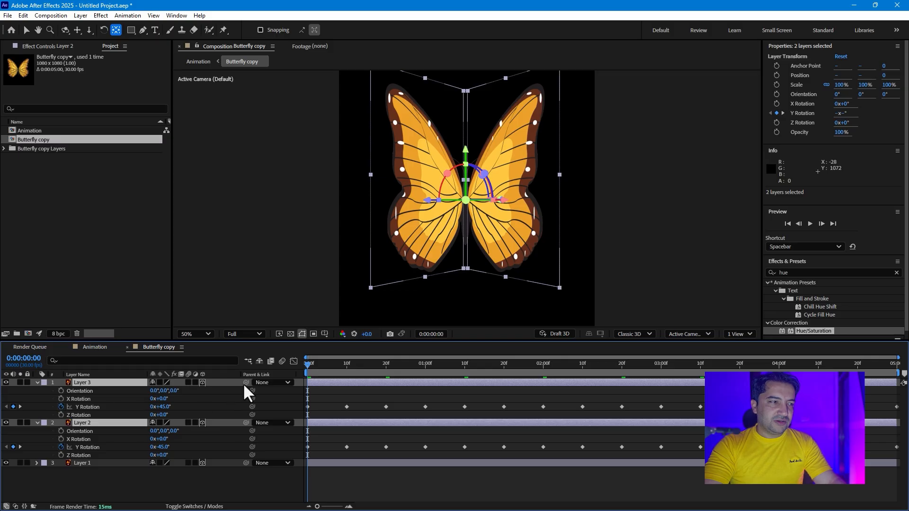
{"action": "left_click_drag", "start_coordinate": [246, 382], "coordinate": [78, 462]}
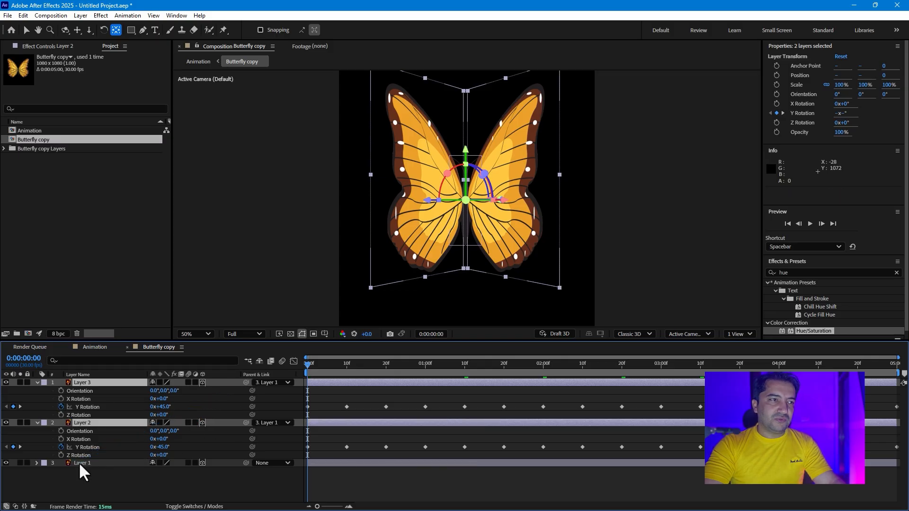
- Rotate Layer 1 in 3D with the Rotation tool to an orientation of about 290.2°, 23.6°, 90.5°, tilting the whole butterfly
{"action": "key", "text": "w"}
{"action": "left_click", "coordinate": [93, 461]}
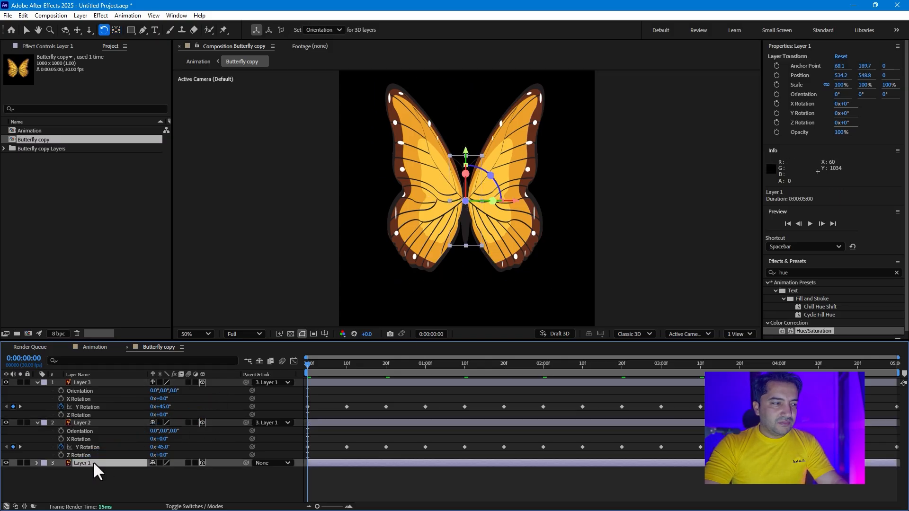
{"action": "left_click_drag", "start_coordinate": [483, 222], "coordinate": [471, 167]}
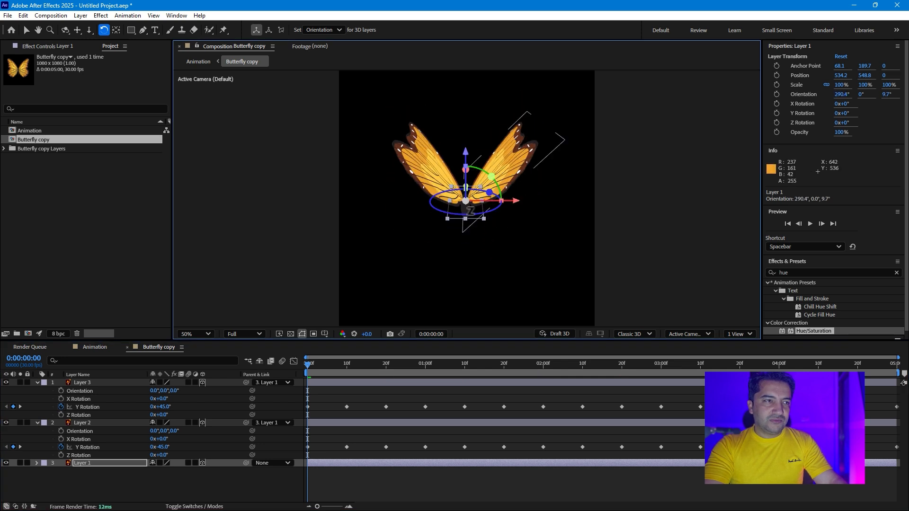
{"action": "left_click_drag", "start_coordinate": [469, 208], "coordinate": [466, 165]}
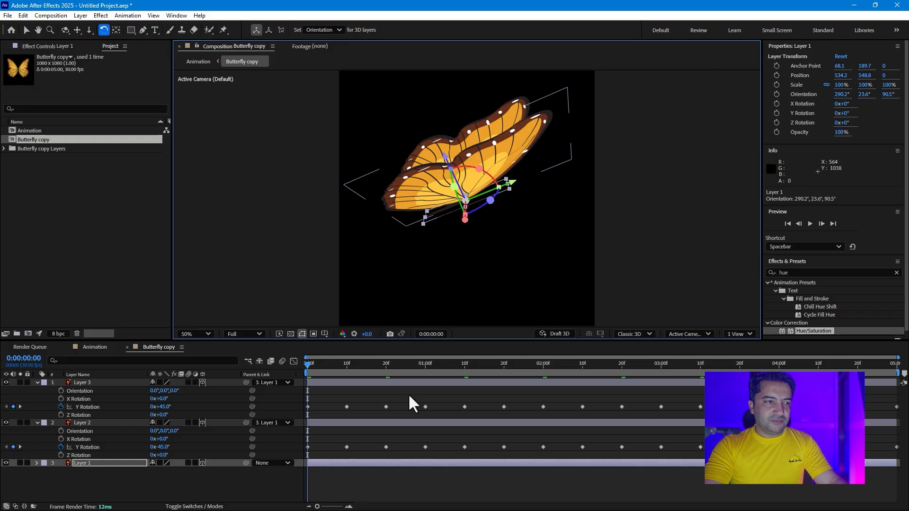
- Preview the flapping tilted butterfly and move Layer 1 in 3D to a position of about 462.4, 577.9, 11.5
{"action": "key", "text": "space"}
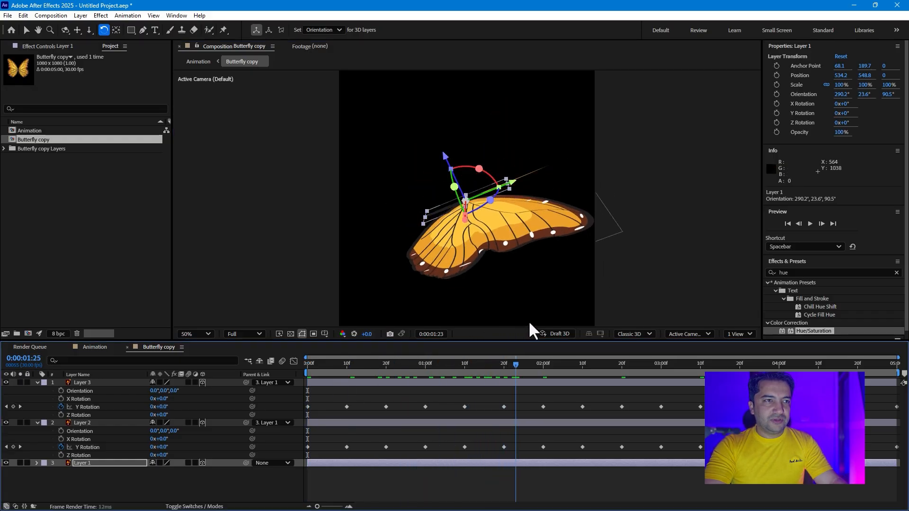
{"action": "key", "text": "space"}
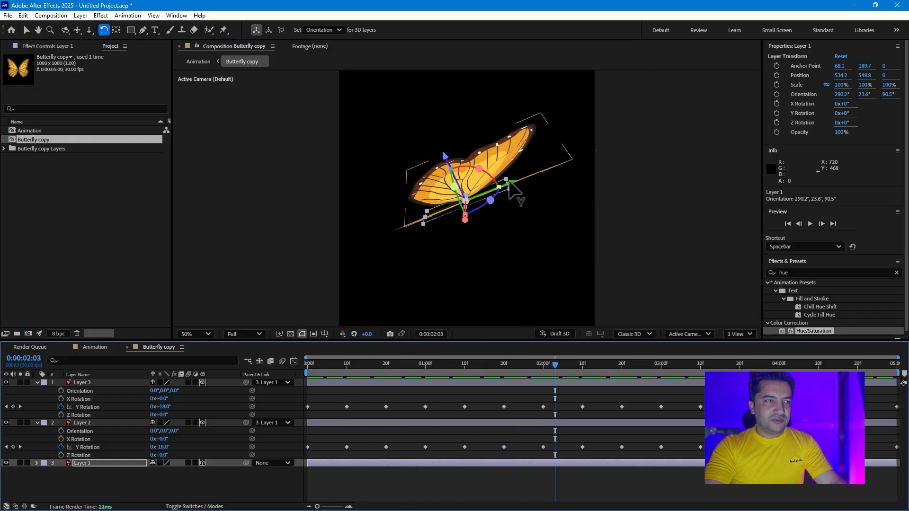
{"action": "left_click_drag", "start_coordinate": [507, 192], "coordinate": [488, 198]}
{"action": "left_click_drag", "start_coordinate": [395, 371], "coordinate": [295, 394]}
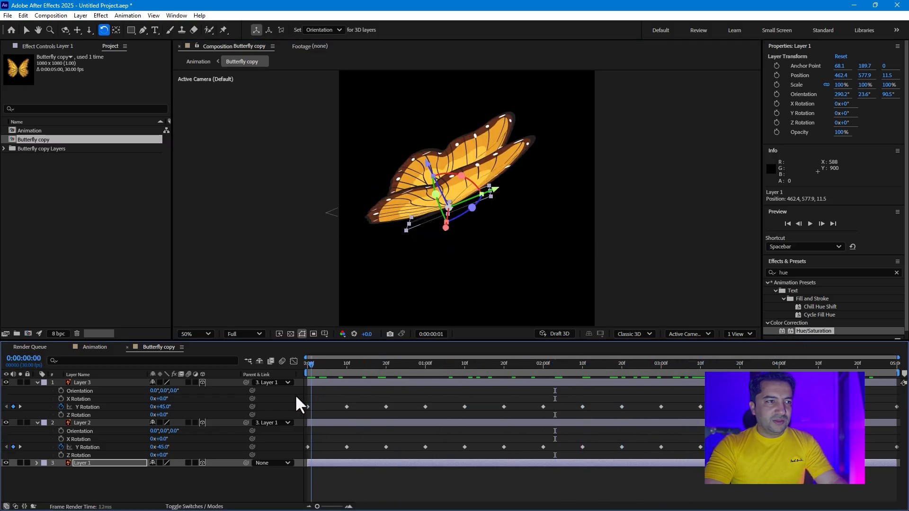
- Pre-compose Layer 1, Layer 2 and Layer 3 into a new composition named Butterfly, moving all attributes into it
{"action": "left_click", "coordinate": [95, 384], "text": "shift"}
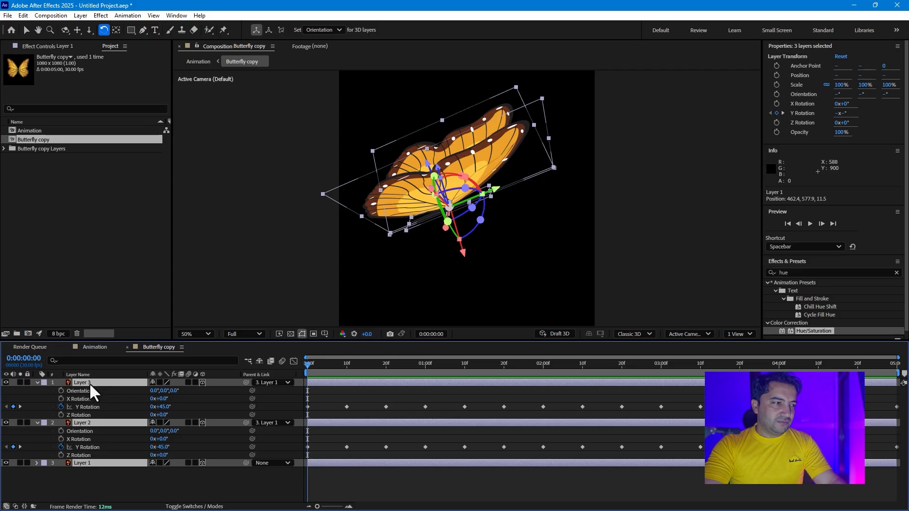
{"action": "right_click", "coordinate": [89, 382]}
{"action": "left_click", "coordinate": [141, 321]}
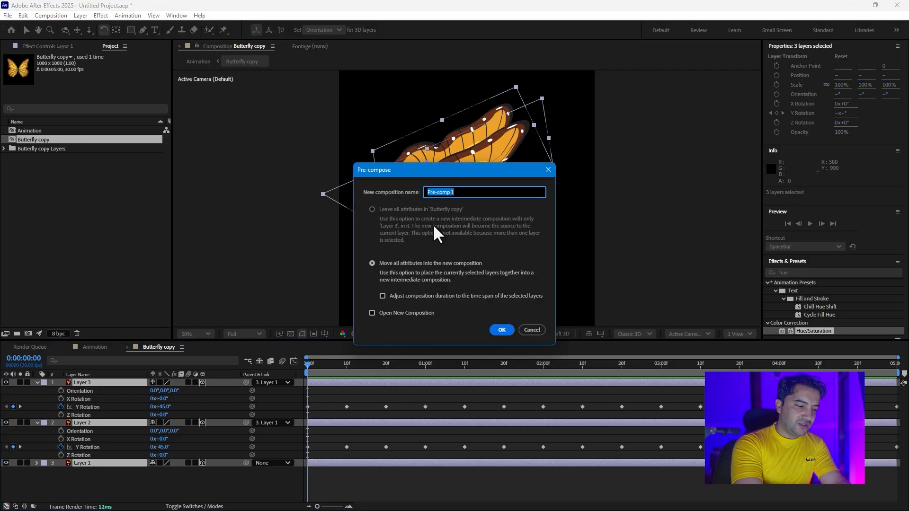
{"action": "type", "text": "Butterfly"}
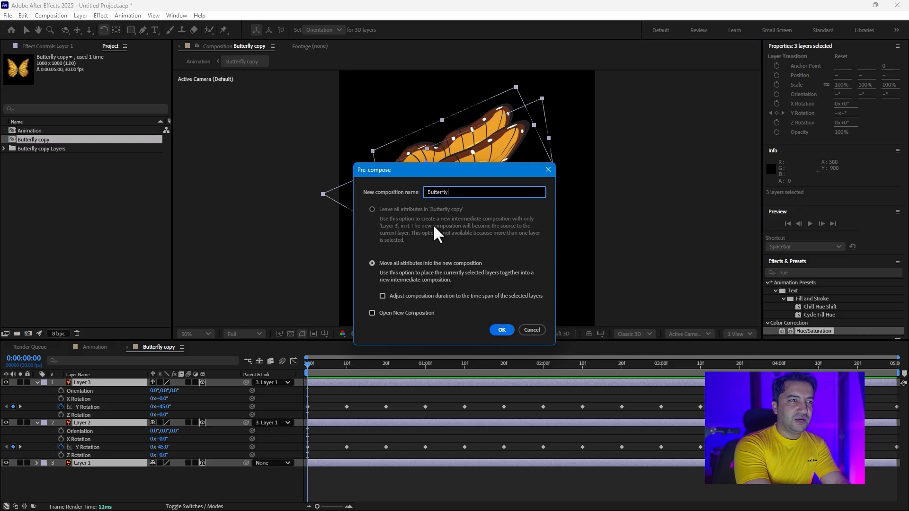
{"action": "key", "text": "Return"}
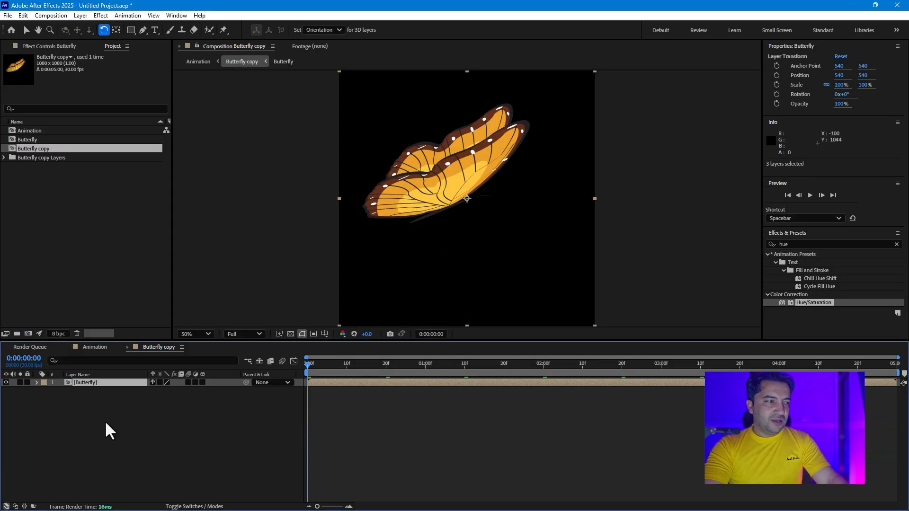
- Change the Butterfly copy composition settings to the HDV/HDTV 1280x720 29.97 fps preset
{"action": "left_click", "coordinate": [135, 425]}
{"action": "key", "text": "ctrl+k"}
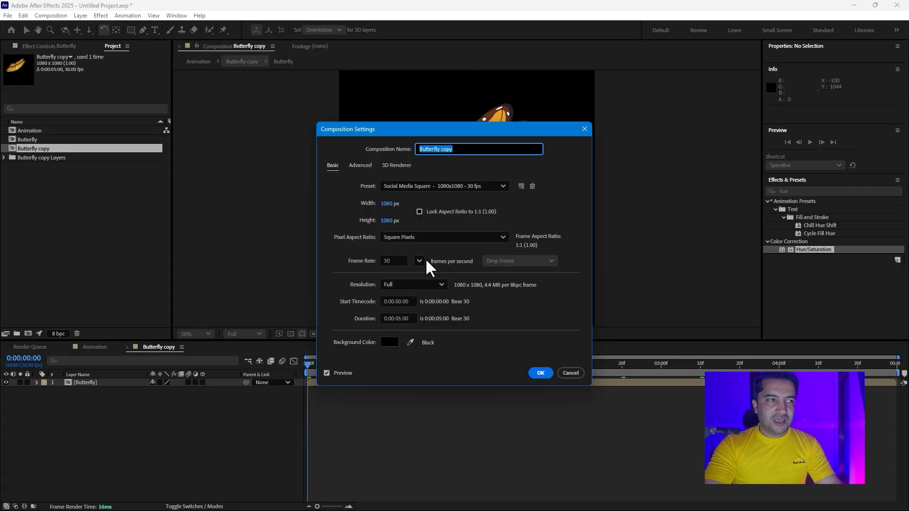
{"action": "left_click", "coordinate": [418, 189]}
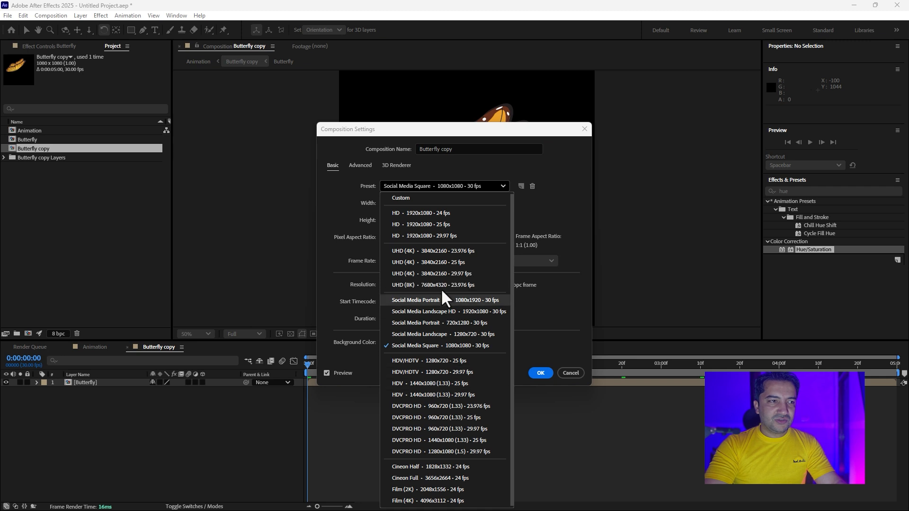
{"action": "left_click", "coordinate": [455, 372]}
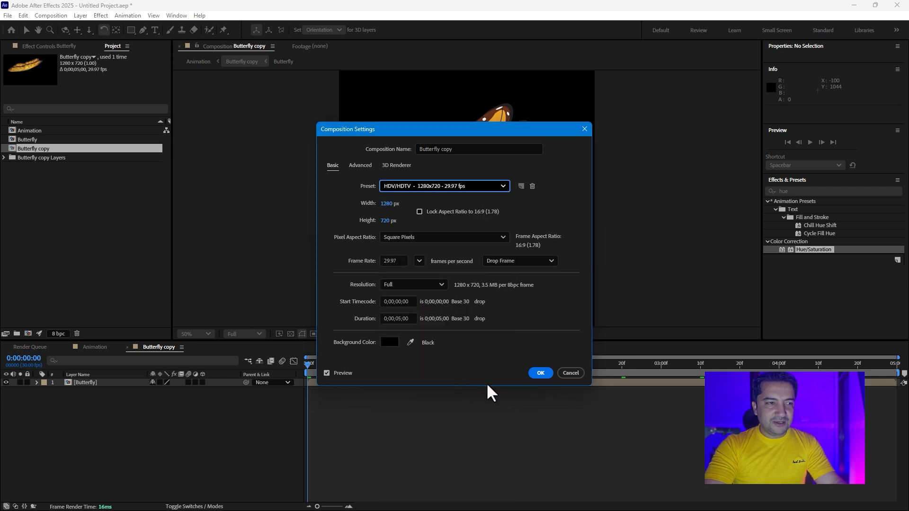
{"action": "left_click", "coordinate": [540, 372]}
- Scale the Butterfly layer to about 31.4% and move it to the frame's lower-left corner, at about 118, 676
{"action": "left_click", "coordinate": [92, 383]}
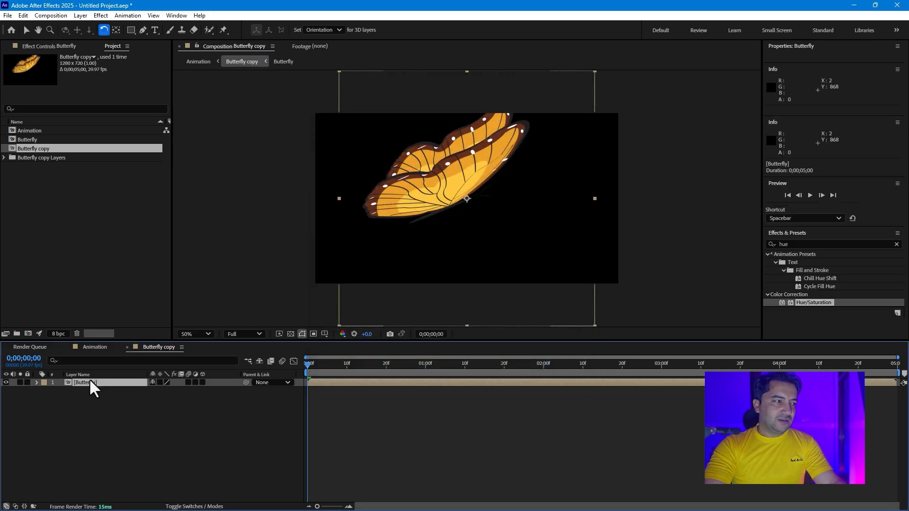
{"action": "key", "text": "s"}
{"action": "left_click_drag", "start_coordinate": [174, 391], "coordinate": [161, 394]}
{"action": "key", "text": "v"}
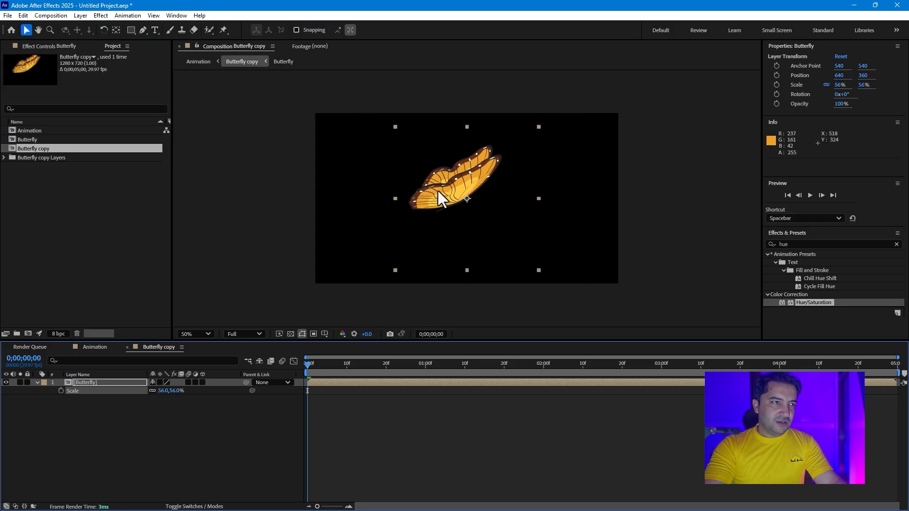
{"action": "left_click_drag", "start_coordinate": [439, 191], "coordinate": [344, 248]}
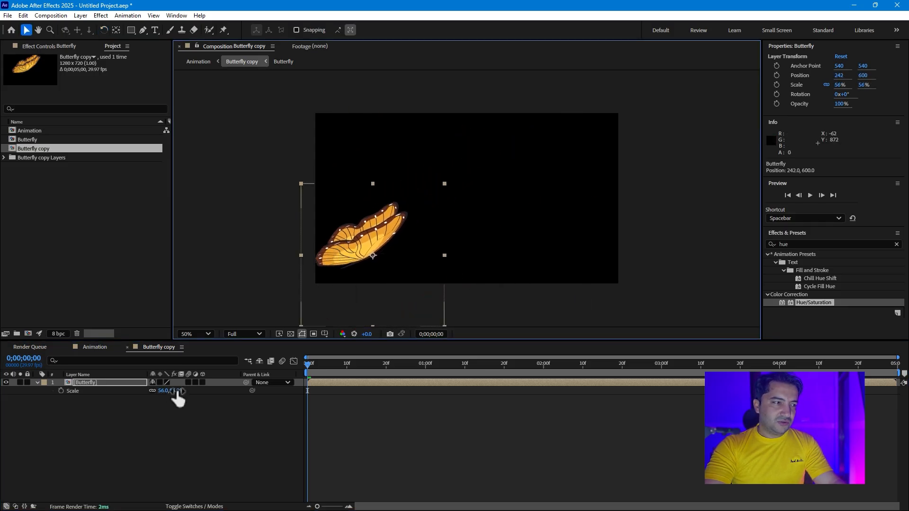
{"action": "left_click_drag", "start_coordinate": [178, 399], "coordinate": [226, 398]}
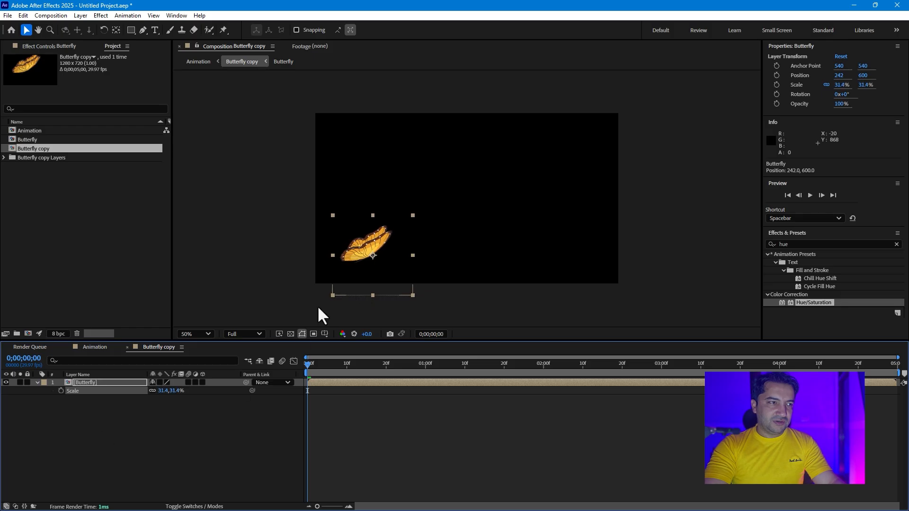
{"action": "left_click_drag", "start_coordinate": [364, 244], "coordinate": [335, 262]}
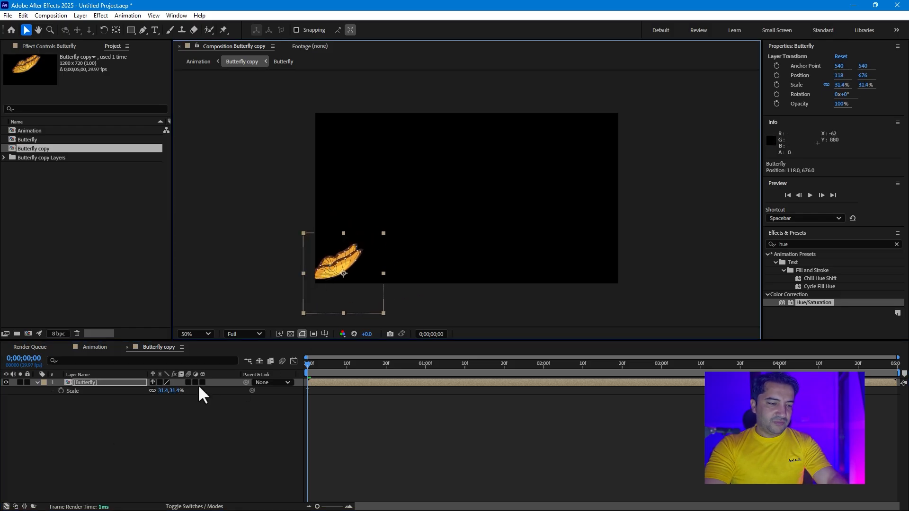
- Keyframe the Butterfly's Position at 0;00;00;00, 0;00;01;18, about 0;00;02;16, 0;00;03;10 and 0;00;04;10, flying diagonally up to exit at about 1354, -28
{"action": "key", "text": "p"}
{"action": "key", "text": "alt+shift+p"}
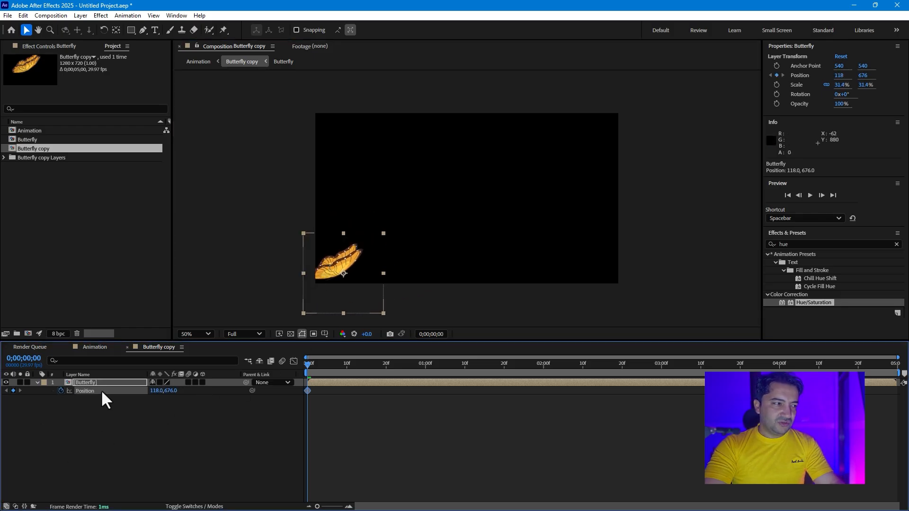
{"action": "left_click", "coordinate": [496, 364]}
{"action": "left_click_drag", "start_coordinate": [354, 277], "coordinate": [584, 153]}
{"action": "left_click", "coordinate": [604, 364]}
{"action": "left_click", "coordinate": [700, 364]}
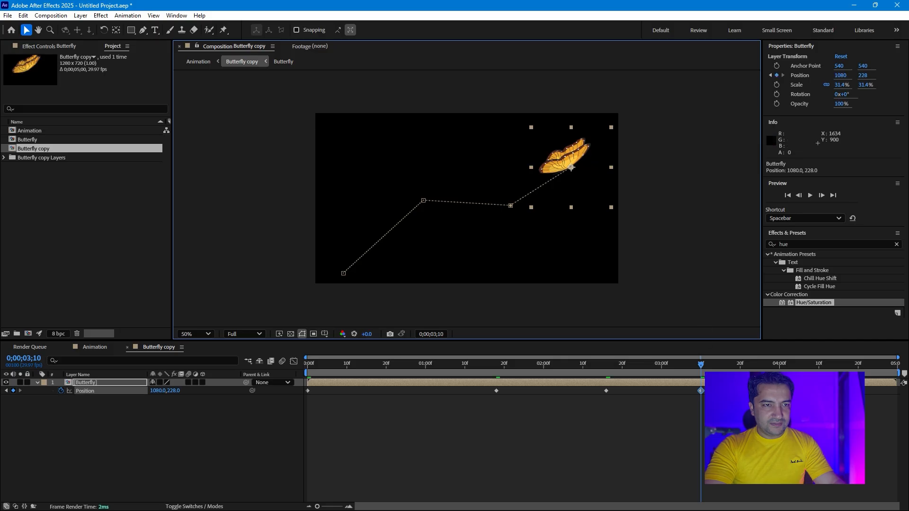
{"action": "left_click_drag", "start_coordinate": [808, 365], "coordinate": [818, 364]}
{"action": "left_click_drag", "start_coordinate": [591, 193], "coordinate": [656, 132]}
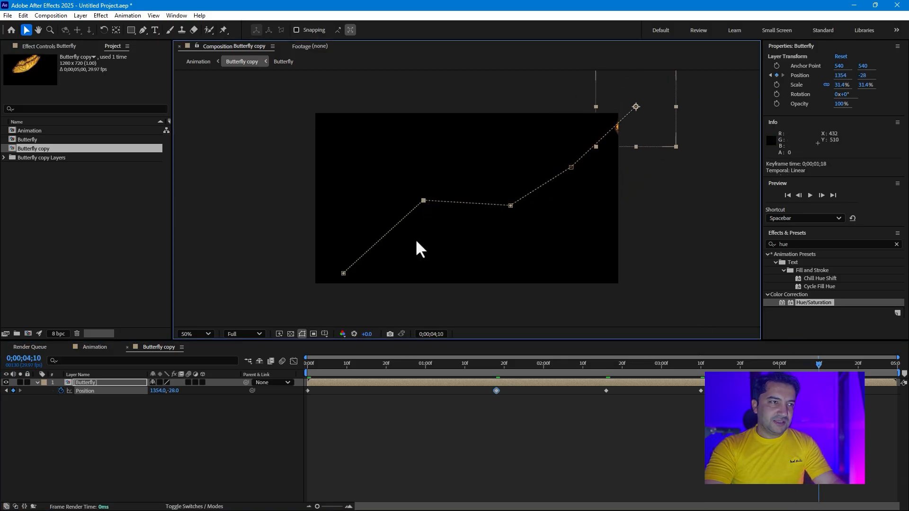
- Smooth the corner points of the Butterfly's motion path into curves with the Convert Vertex tool and preview the flight
{"action": "key", "text": "u"}
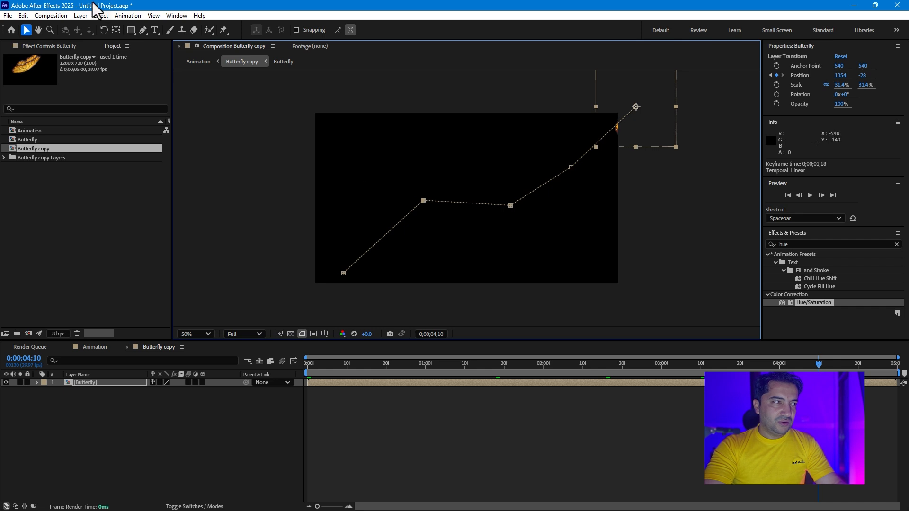
{"action": "left_click_drag", "start_coordinate": [140, 30], "coordinate": [163, 65]}
{"action": "left_click_drag", "start_coordinate": [423, 200], "coordinate": [454, 185]}
{"action": "left_click_drag", "start_coordinate": [510, 206], "coordinate": [590, 142]}
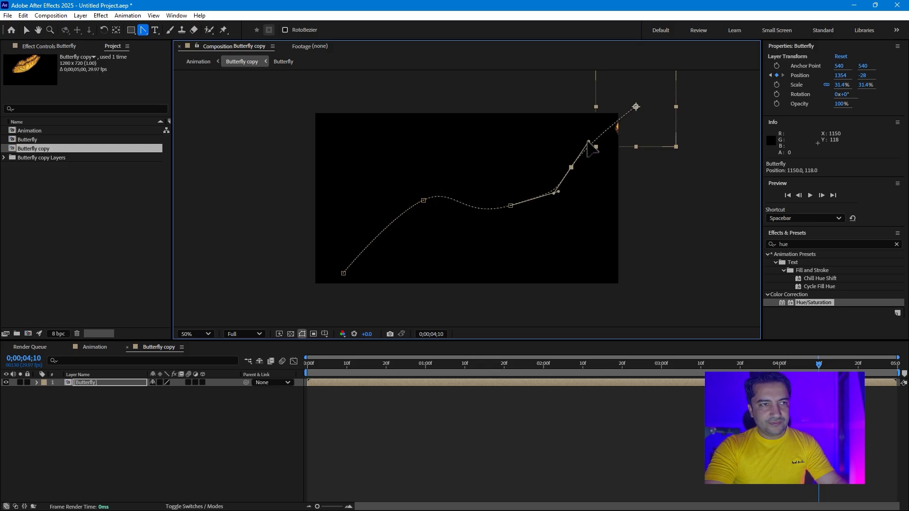
{"action": "left_click_drag", "start_coordinate": [324, 362], "coordinate": [606, 334]}
- Keyframe the Butterfly's Rotation at 0° on the first frame and about -13.1° at 0;00;01;15, and preview the turn
{"action": "key", "text": "Home"}
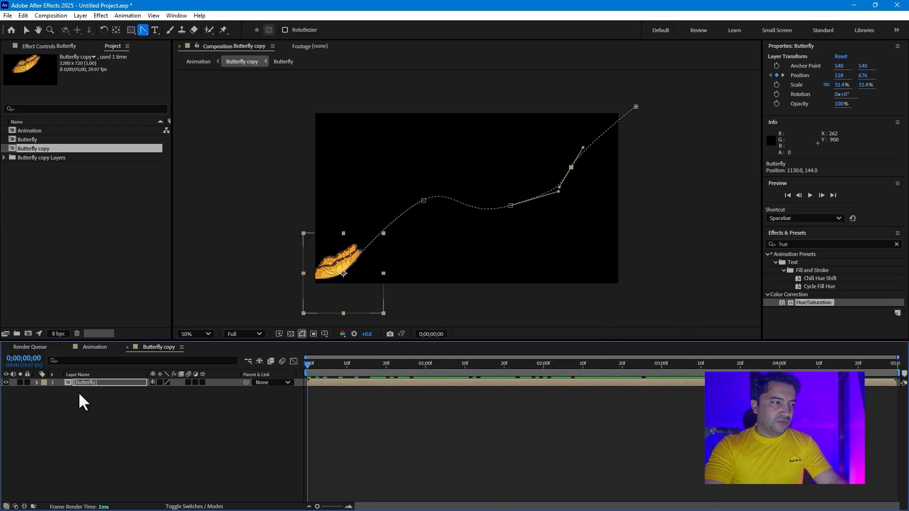
{"action": "key", "text": "alt+shift+r"}
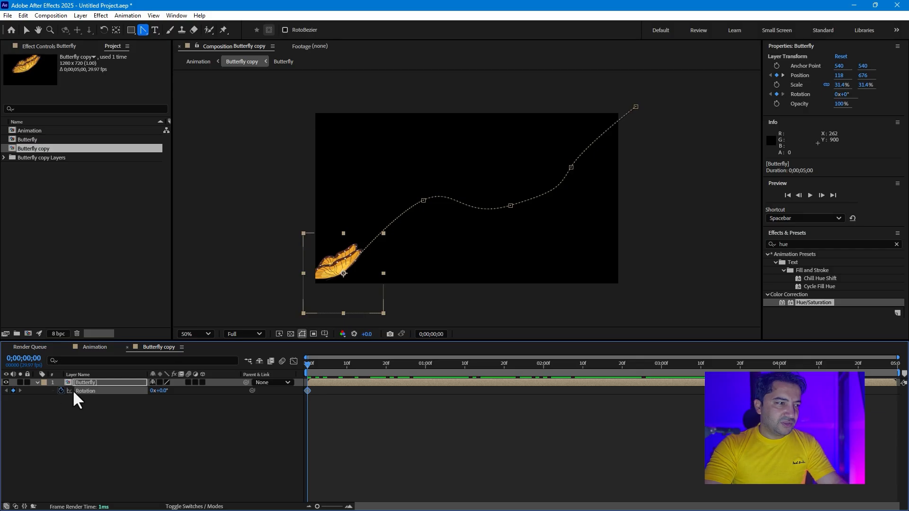
{"action": "left_click_drag", "start_coordinate": [313, 365], "coordinate": [484, 348]}
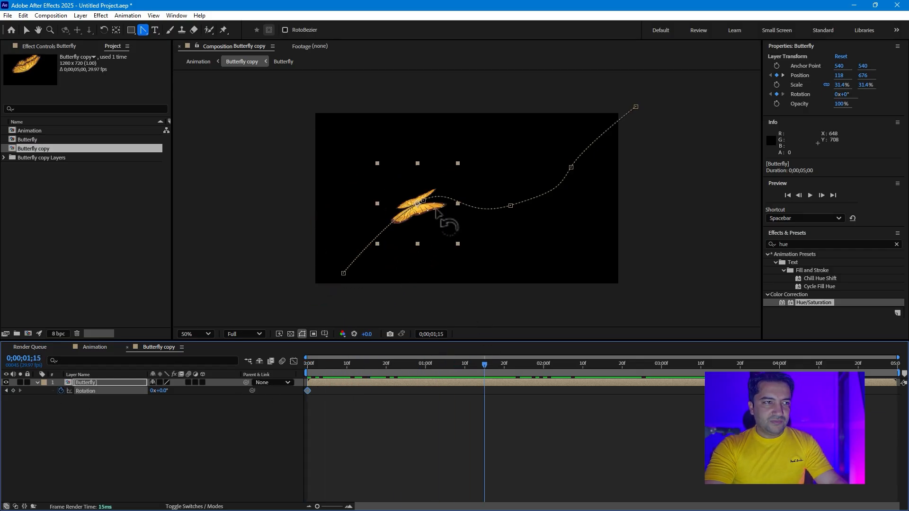
{"action": "key", "text": "w"}
{"action": "left_click_drag", "start_coordinate": [436, 212], "coordinate": [443, 198]}
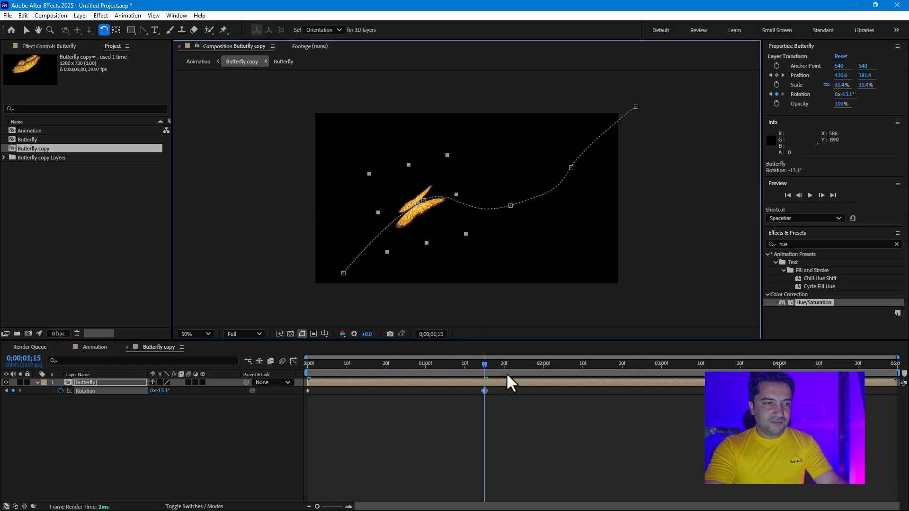
{"action": "left_click_drag", "start_coordinate": [507, 375], "coordinate": [271, 421]}
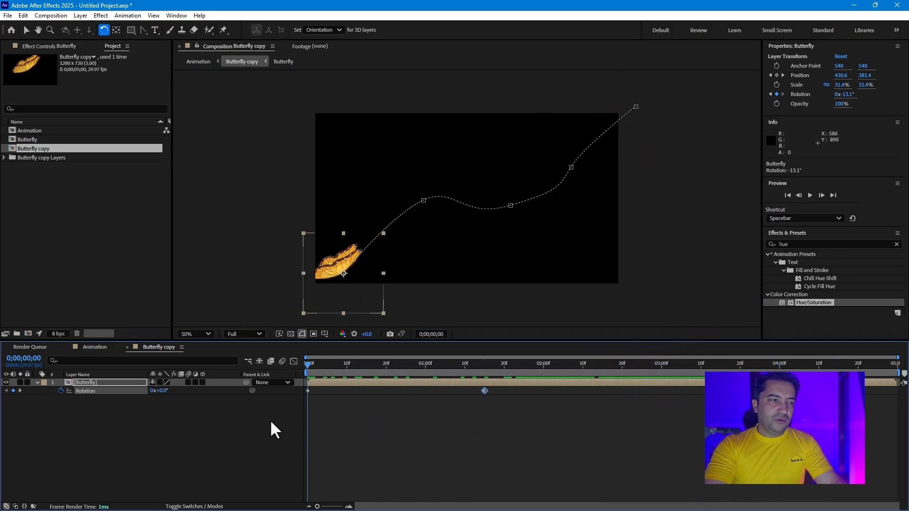
- Duplicate the Butterfly layer and scale the copy to about 23.4%
{"action": "left_click", "coordinate": [98, 381]}
{"action": "key", "text": "ctrl+d"}
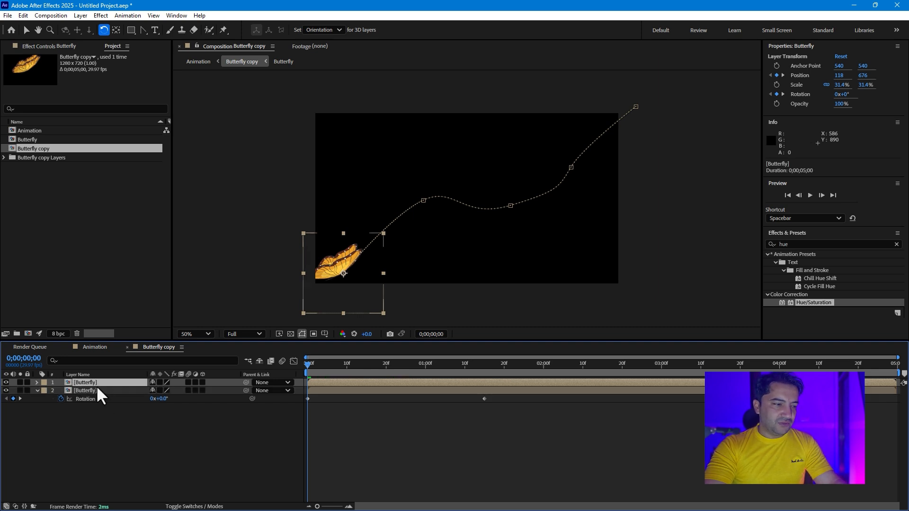
{"action": "key", "text": "s"}
{"action": "left_click_drag", "start_coordinate": [175, 391], "coordinate": [144, 391]}
- Move the small butterfly's starting point higher along the frame's left edge and delay its layer by about 16 frames
{"action": "key", "text": "v"}
{"action": "left_click_drag", "start_coordinate": [331, 269], "coordinate": [325, 214]}
{"action": "left_click_drag", "start_coordinate": [339, 366], "coordinate": [476, 385]}
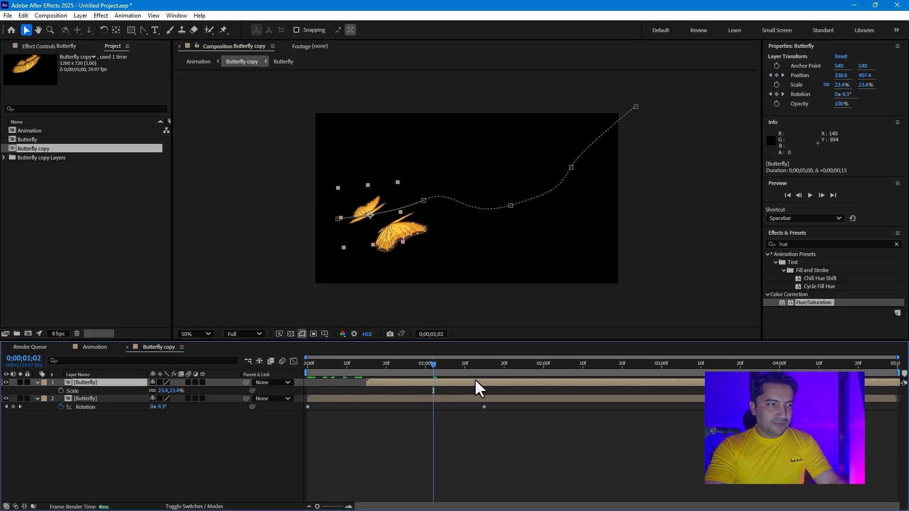
- Apply Hue/Saturation to the small butterfly with Master Hue at about 74°, turning it green, and preview the motion
{"action": "double_click", "coordinate": [830, 302]}
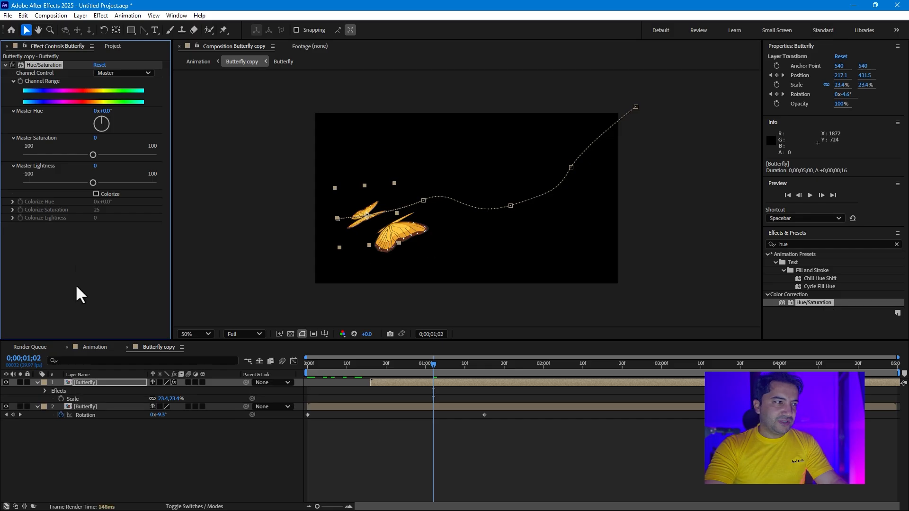
{"action": "left_click_drag", "start_coordinate": [140, 114], "coordinate": [263, 256]}
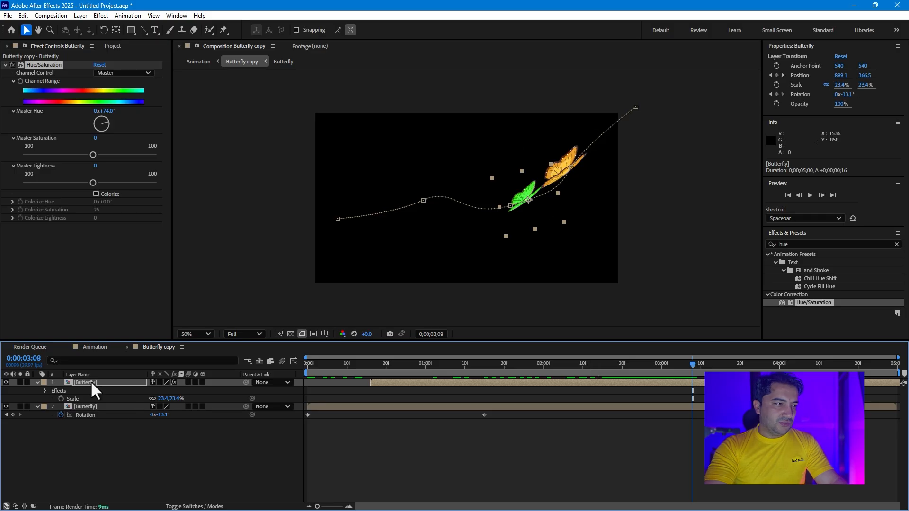
- Duplicate the green butterfly layer and reshape the copy's motion path by moving its points lower, keeping the same exit point
{"action": "key", "text": "ctrl+d"}
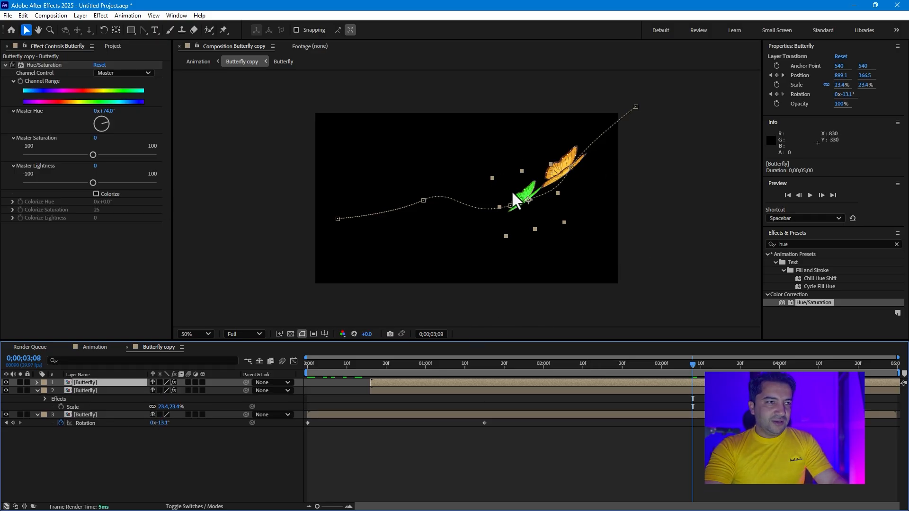
{"action": "left_click_drag", "start_coordinate": [523, 197], "coordinate": [526, 234]}
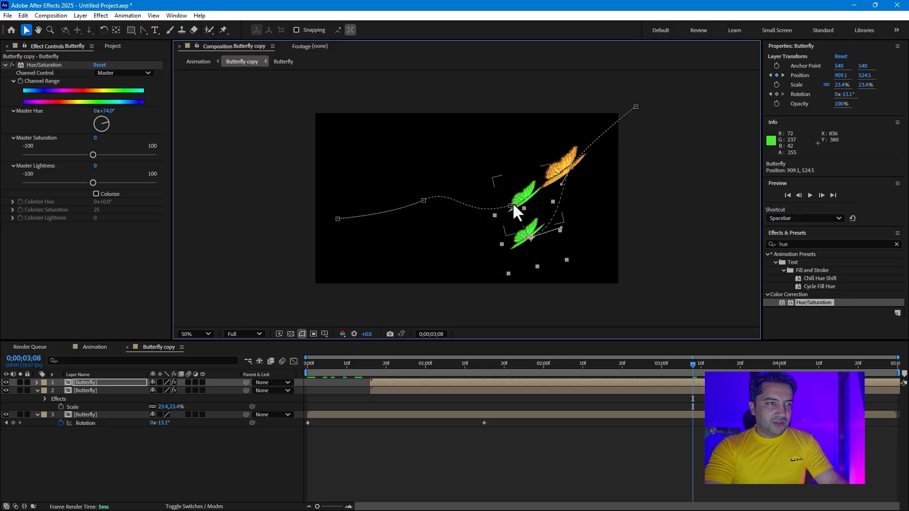
{"action": "left_click_drag", "start_coordinate": [511, 205], "coordinate": [503, 244]}
{"action": "left_click_drag", "start_coordinate": [422, 201], "coordinate": [413, 255]}
{"action": "left_click_drag", "start_coordinate": [337, 219], "coordinate": [330, 264]}
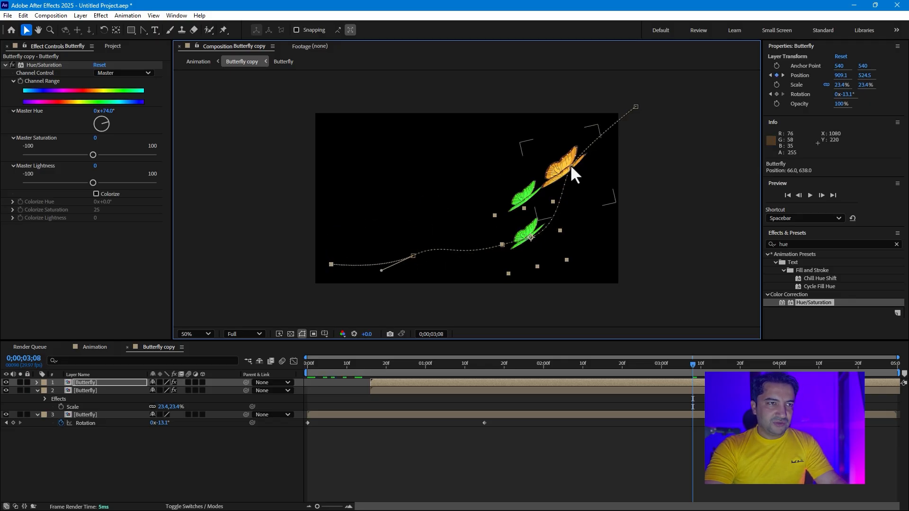
{"action": "left_click_drag", "start_coordinate": [570, 166], "coordinate": [595, 177]}
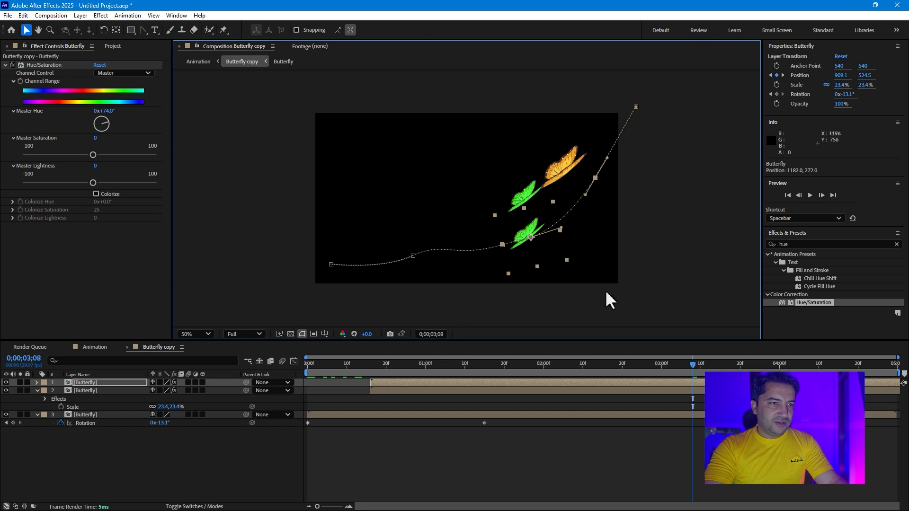
- Set the third butterfly's Master Hue to about -55°, shift its layer about 9 frames earlier, and preview all three butterflies
{"action": "left_click_drag", "start_coordinate": [102, 122], "coordinate": [51, 119]}
{"action": "left_click_drag", "start_coordinate": [516, 383], "coordinate": [456, 384]}
{"action": "left_click_drag", "start_coordinate": [329, 370], "coordinate": [854, 287]}
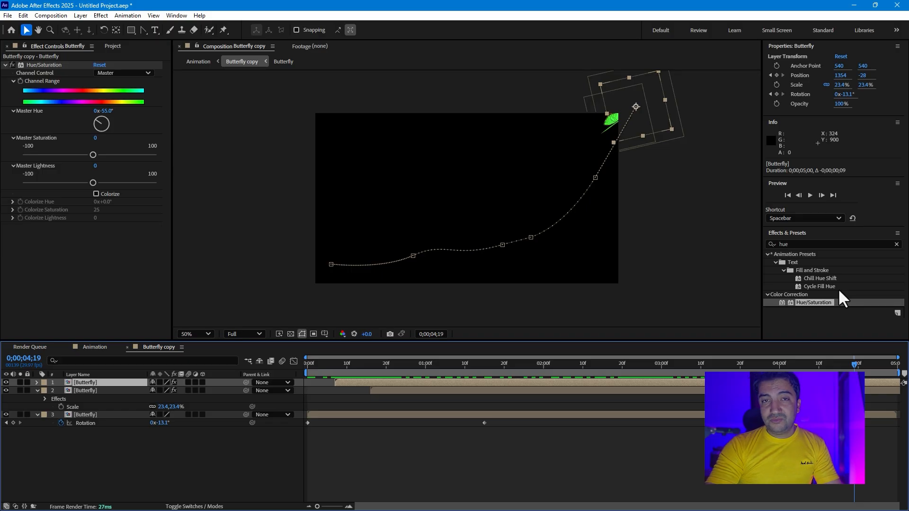